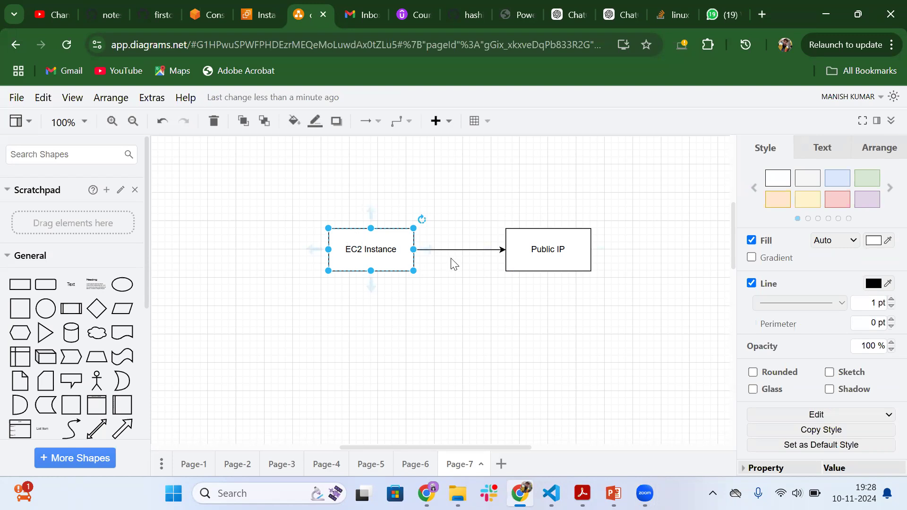
left_click(544, 250)
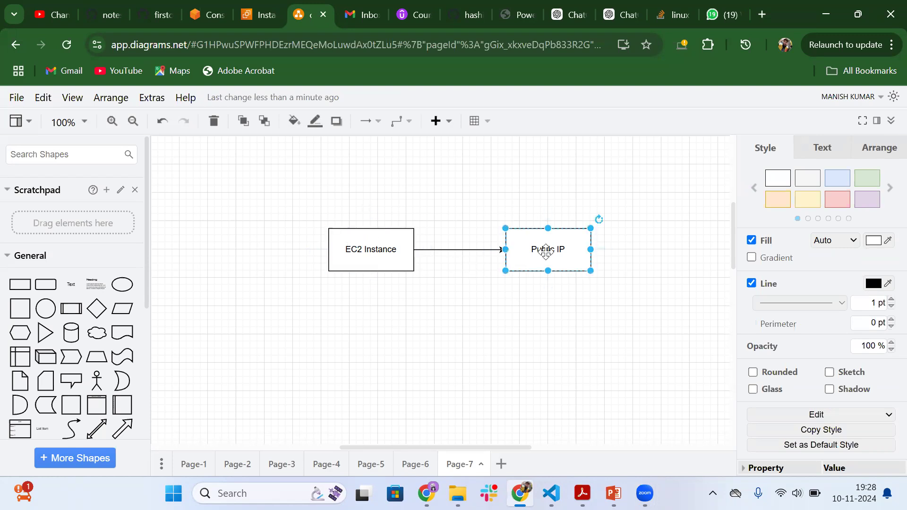
left_click(368, 254)
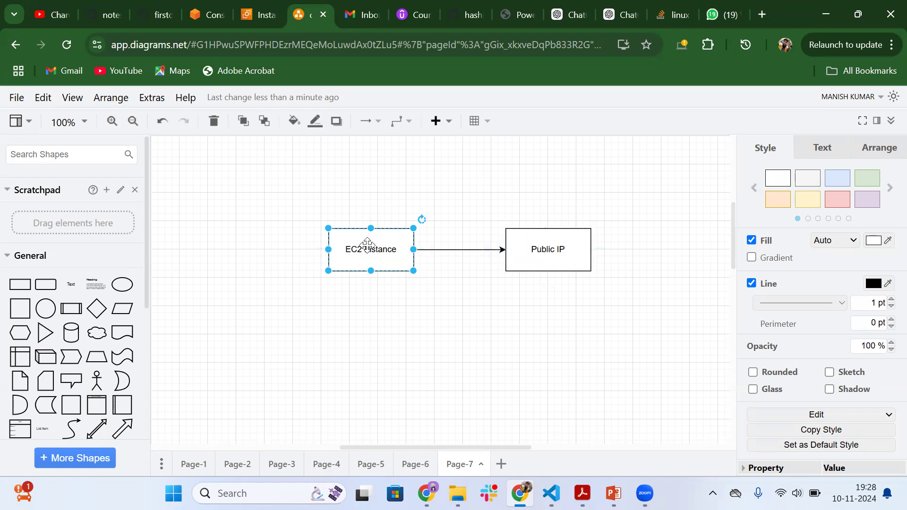
left_click(293, 237)
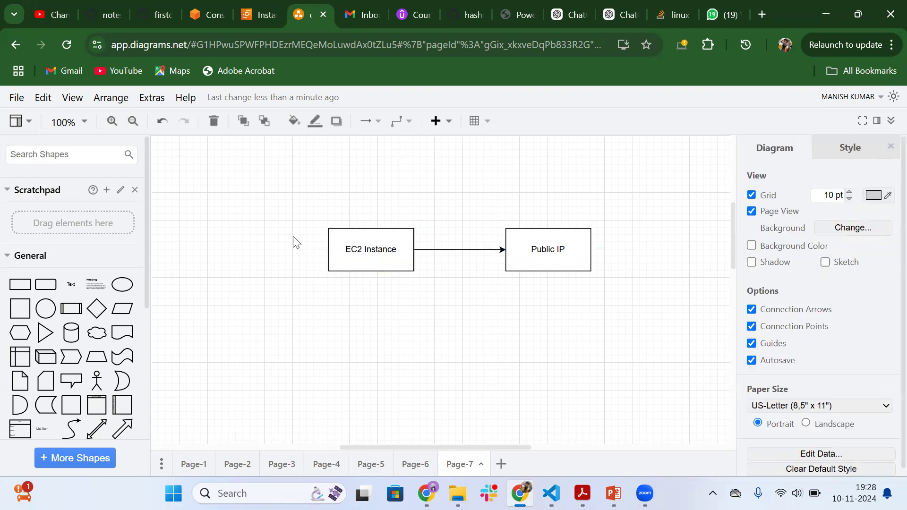
Switch to the AWS EC2 console, refresh the instances list and start a new instance launch named demo.
left_click(254, 8)
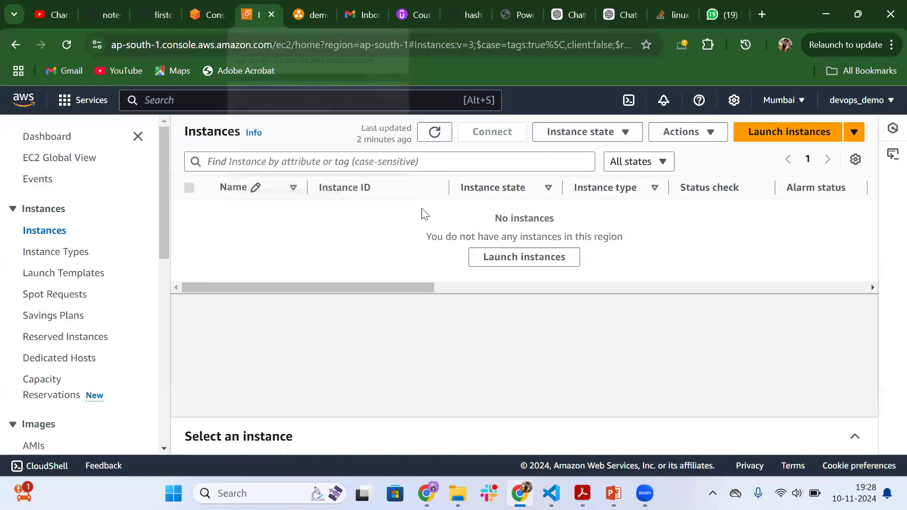
left_click(435, 133)
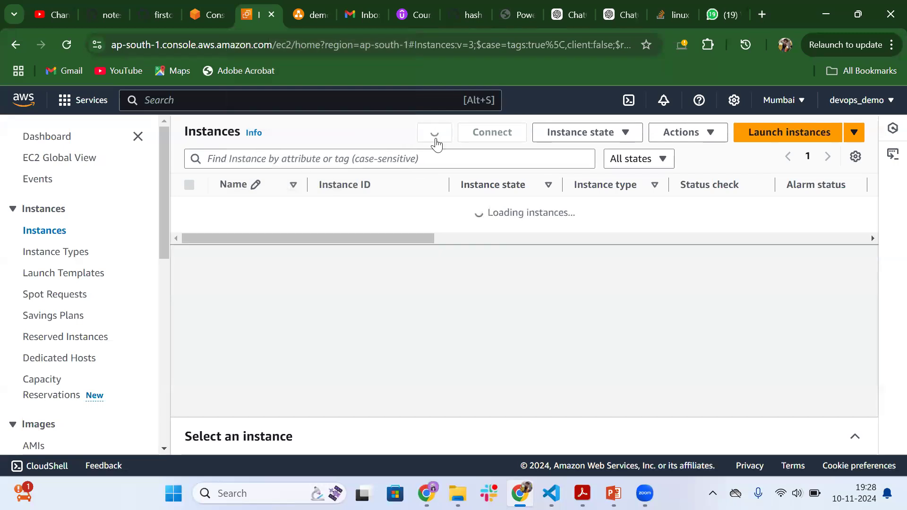
left_click(756, 139)
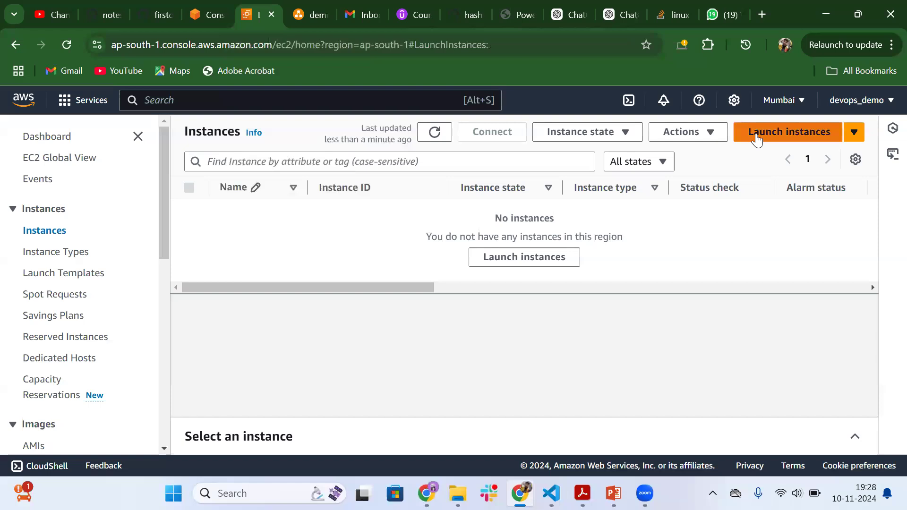
scroll(288, 257, "down", 2)
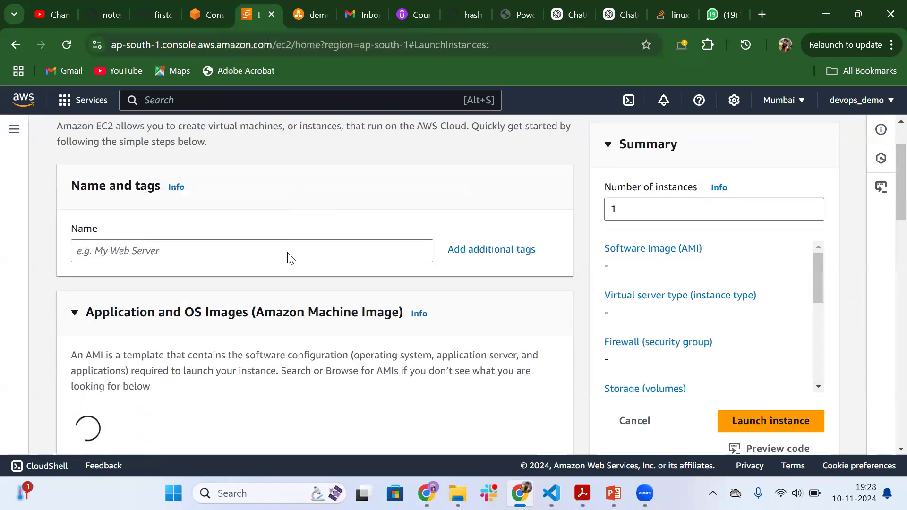
left_click(205, 245)
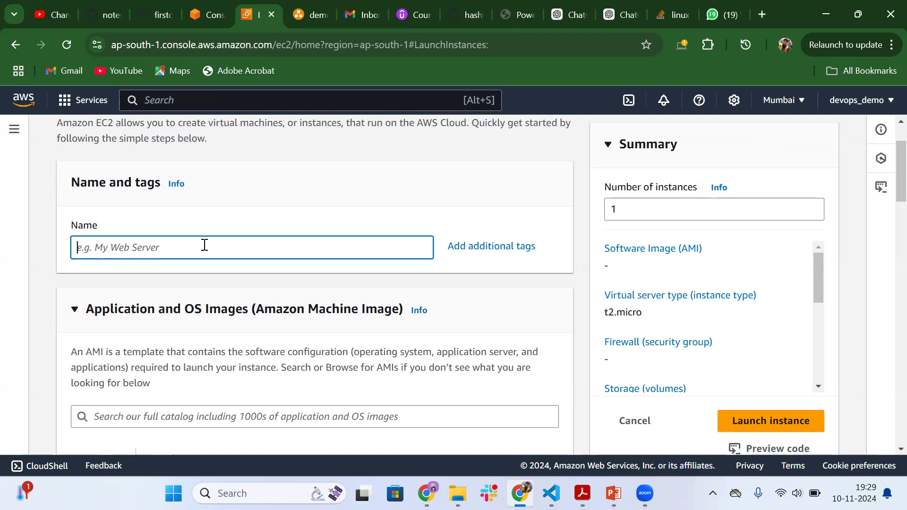
type("demo")
Choose the existing demo key pair for the new instance, keeping the default image and instance type.
scroll(297, 282, "down", 10)
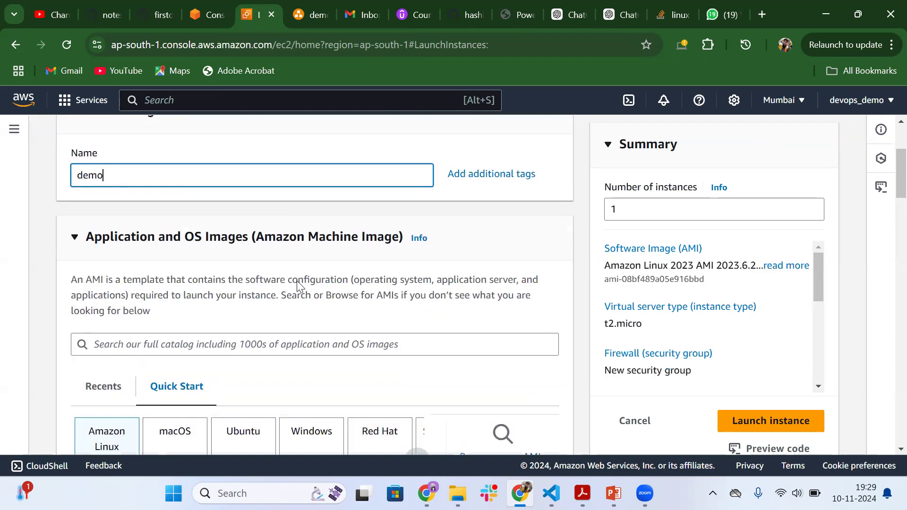
scroll(297, 282, "down", 8)
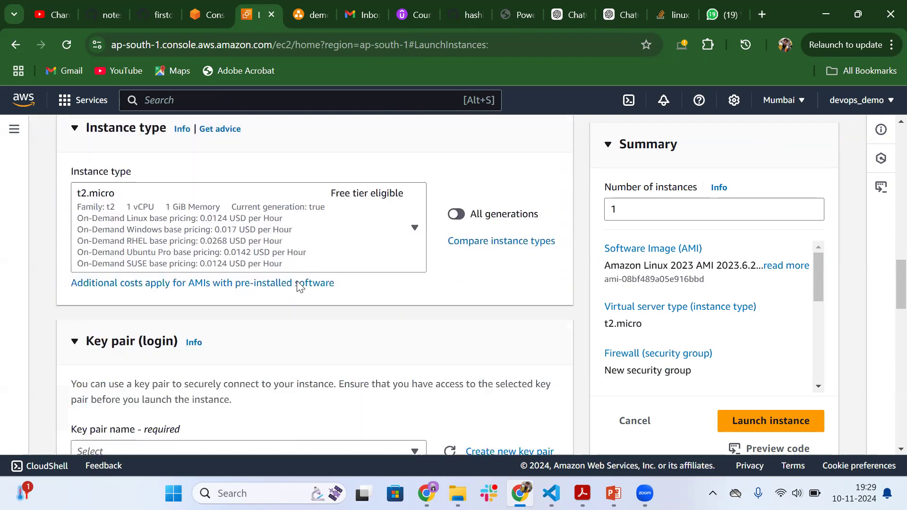
scroll(378, 359, "down", 4)
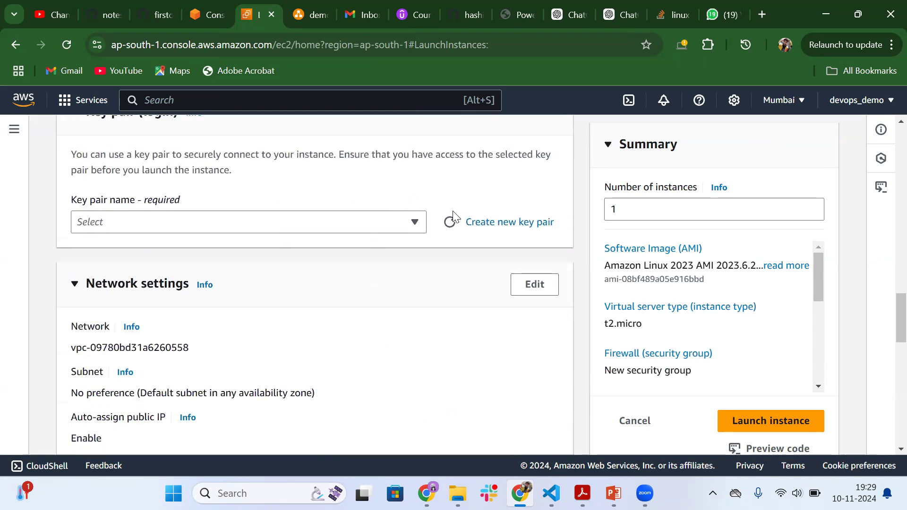
left_click(385, 227)
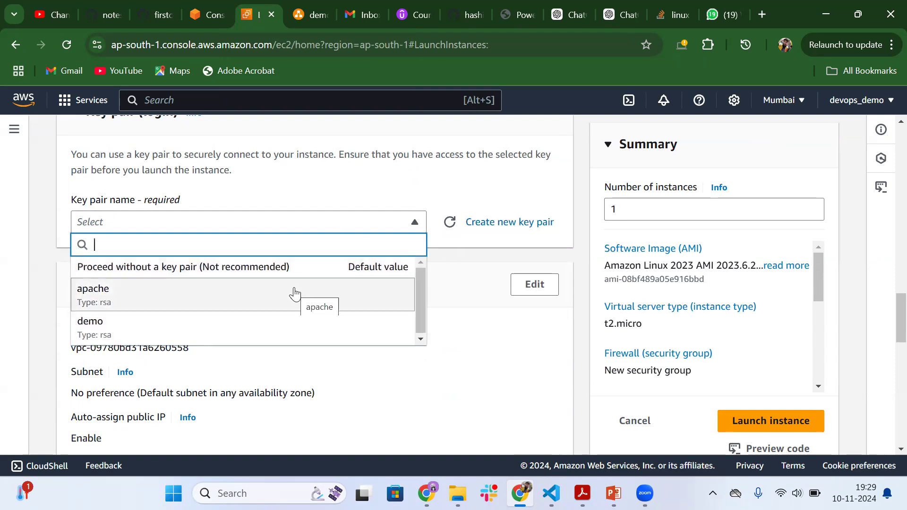
left_click(137, 333)
scroll(288, 295, "down", 2)
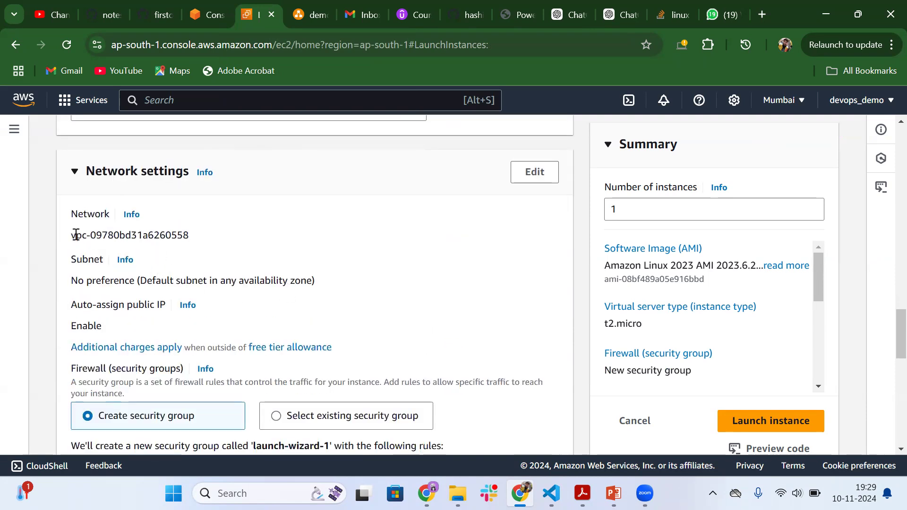
Review the default network, firewall and storage settings and launch the instance.
left_click_drag(68, 236, 228, 259)
left_click_drag(70, 280, 317, 294)
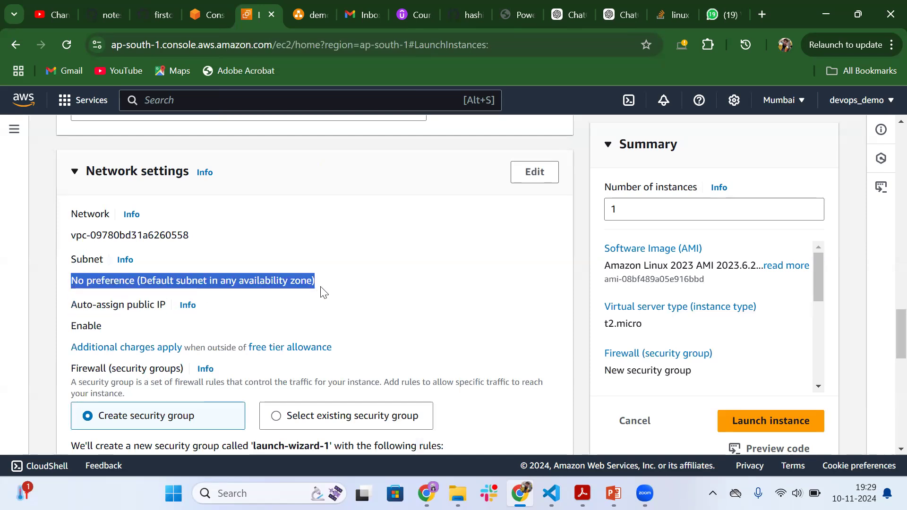
left_click_drag(113, 326, 58, 316)
left_click(392, 296)
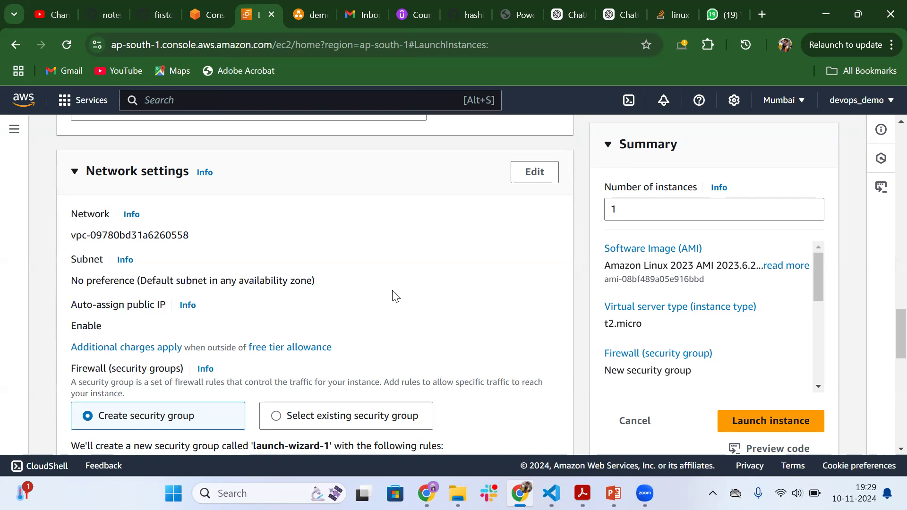
scroll(426, 331, "down", 5)
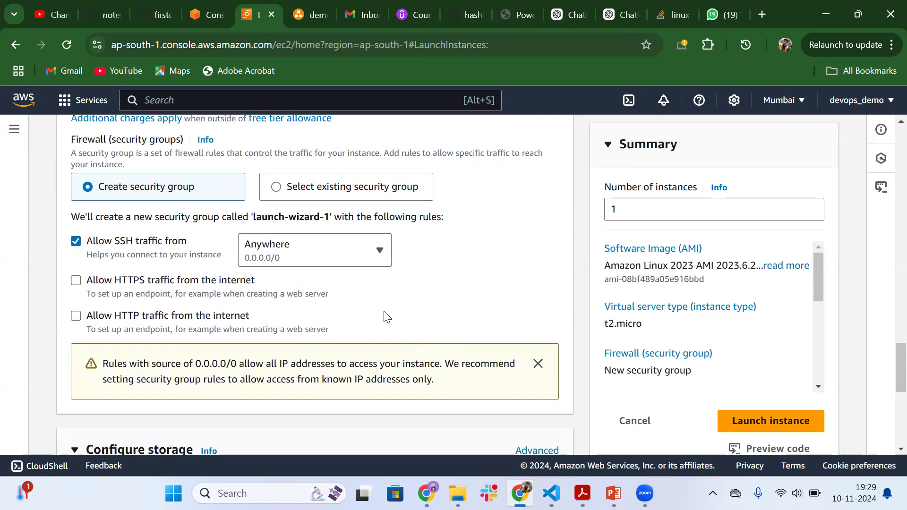
scroll(384, 314, "down", 6)
scroll(386, 317, "down", 2)
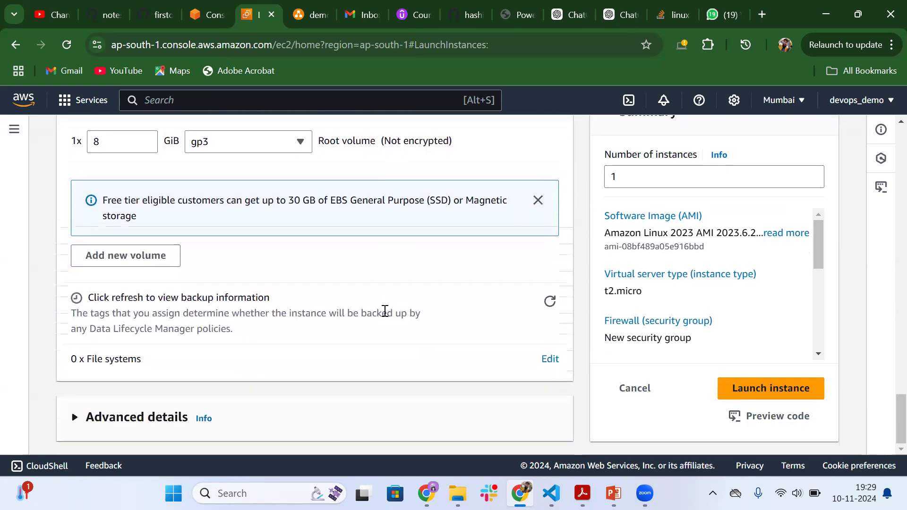
left_click(778, 387)
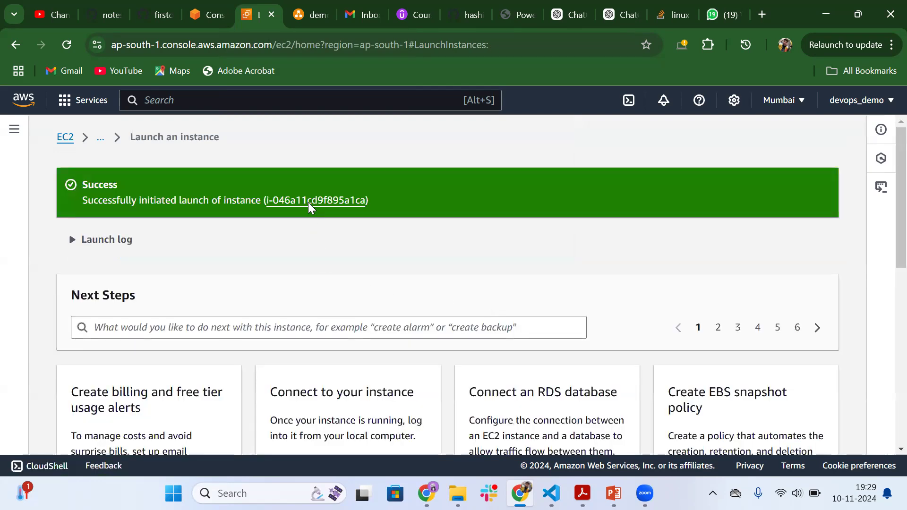
Check the launched instance's public IPv4 address in the instances list and open its instance summary.
left_click(308, 203)
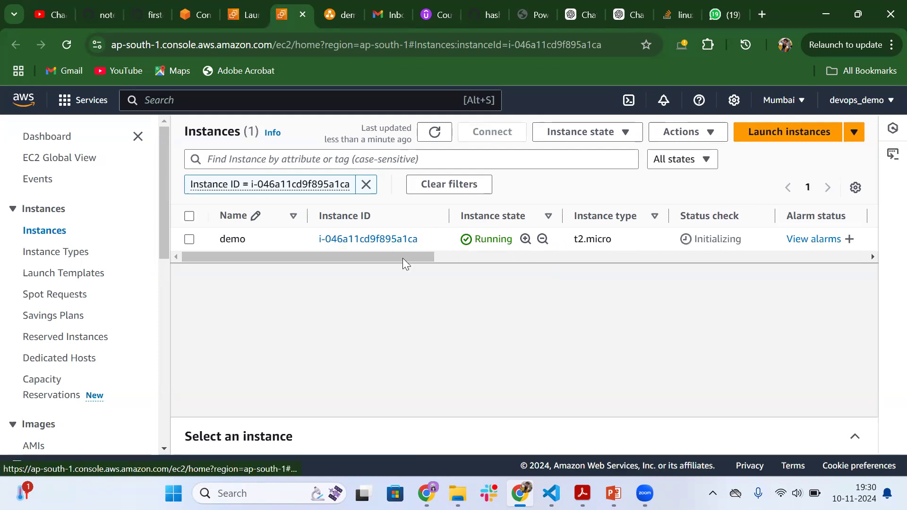
left_click_drag(402, 257, 610, 258)
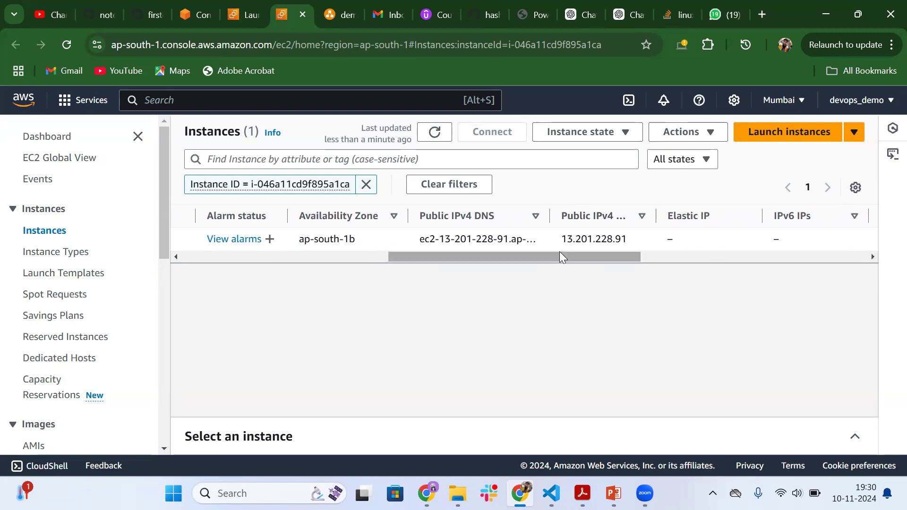
left_click_drag(558, 258, 256, 274)
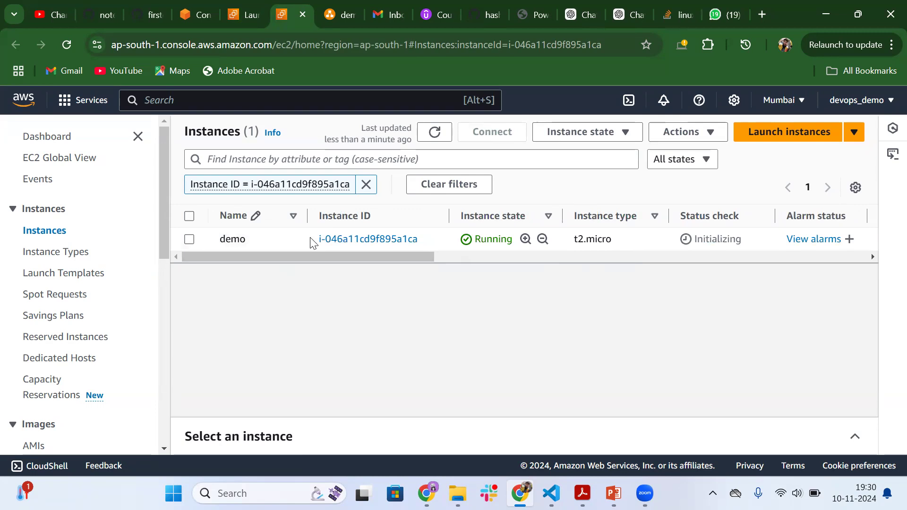
left_click(362, 240)
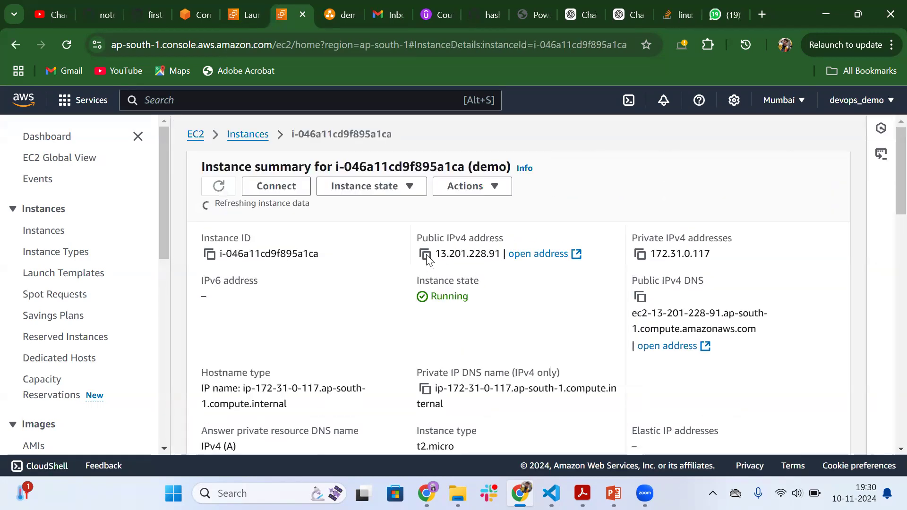
Stop the demo instance from its summary page and confirm the stop.
left_click(377, 186)
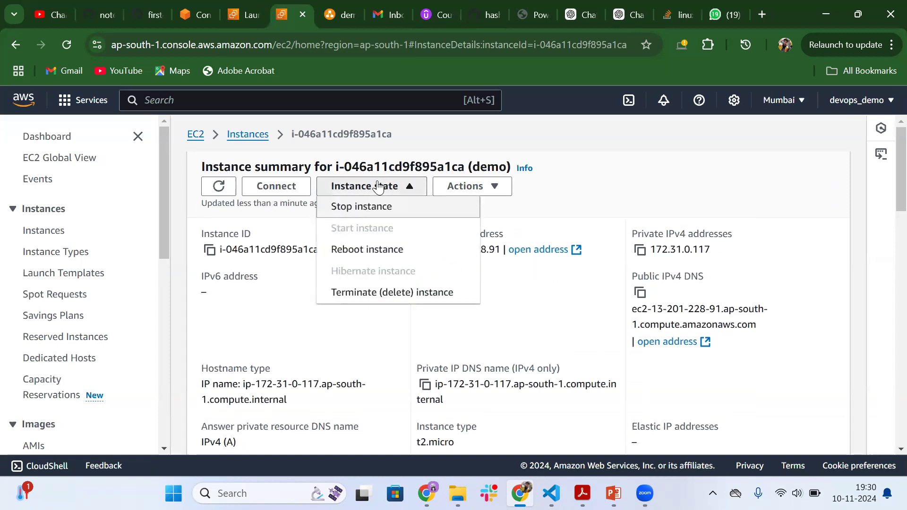
left_click(378, 185)
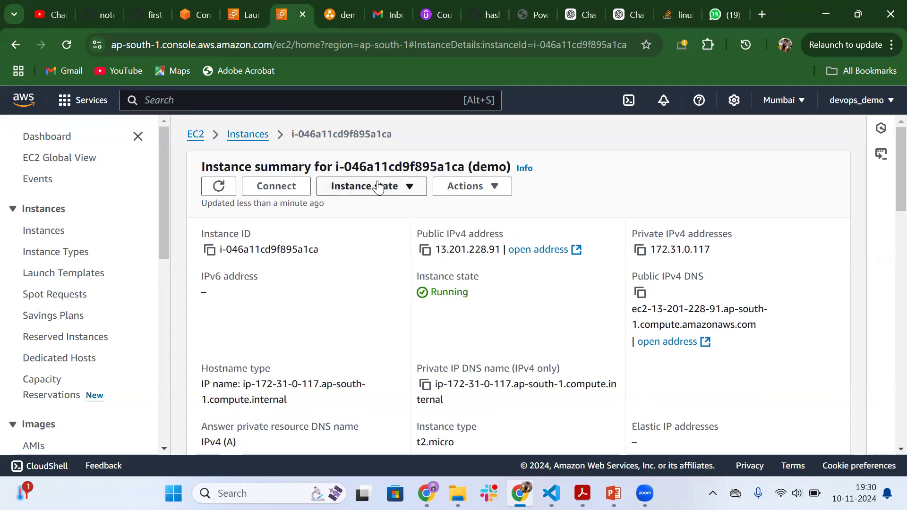
left_click(404, 189)
left_click(362, 210)
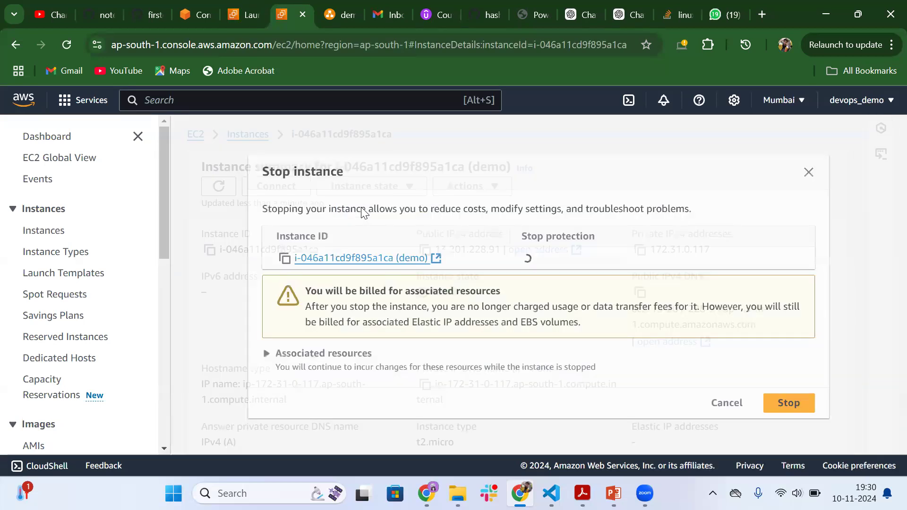
left_click(786, 403)
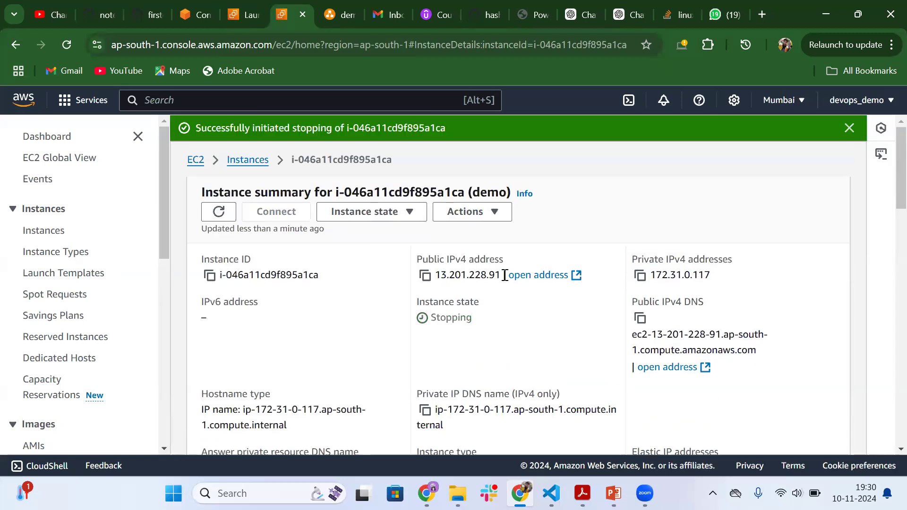
Refresh the demo instance's summary repeatedly to check its state and public IPv4 address.
left_click_drag(499, 275, 470, 276)
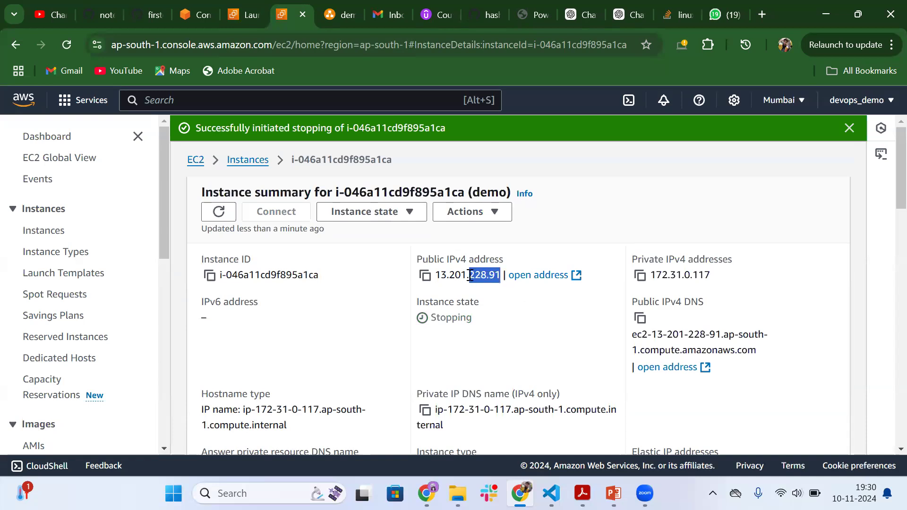
left_click(215, 212)
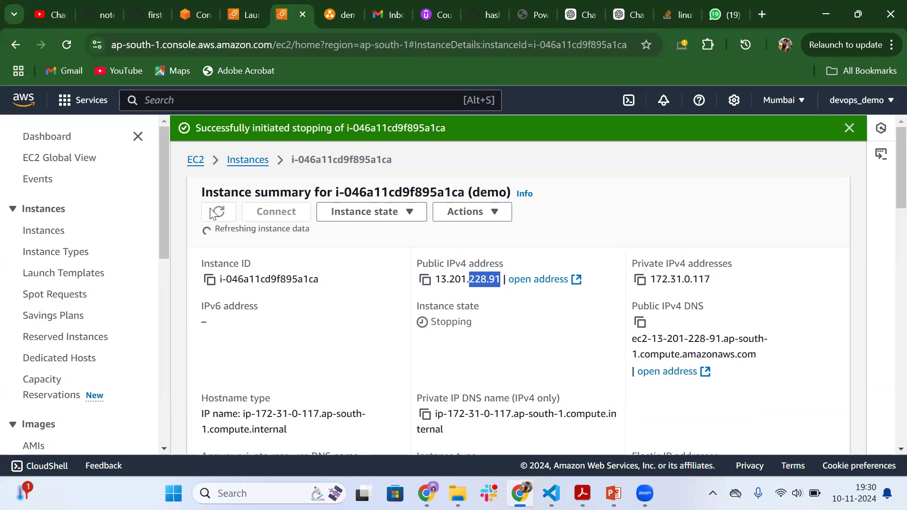
left_click(215, 212)
left_click(217, 213)
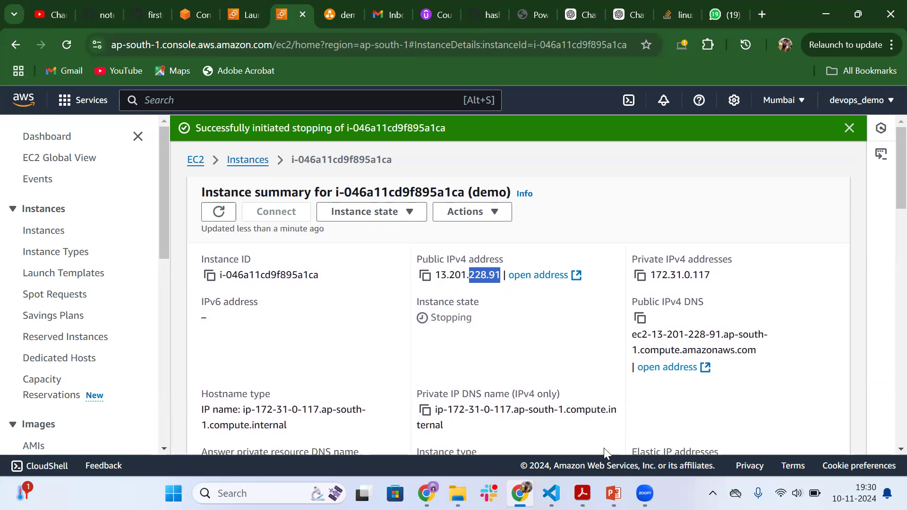
left_click(221, 213)
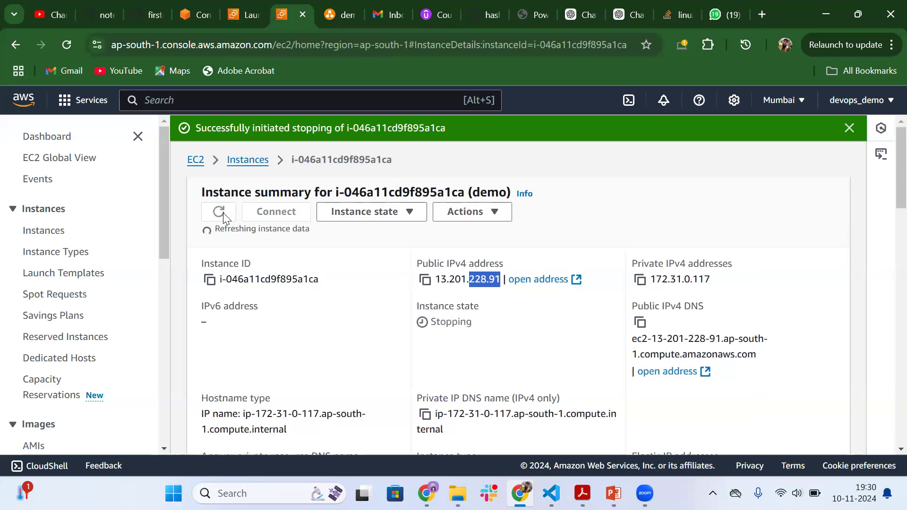
left_click(222, 215)
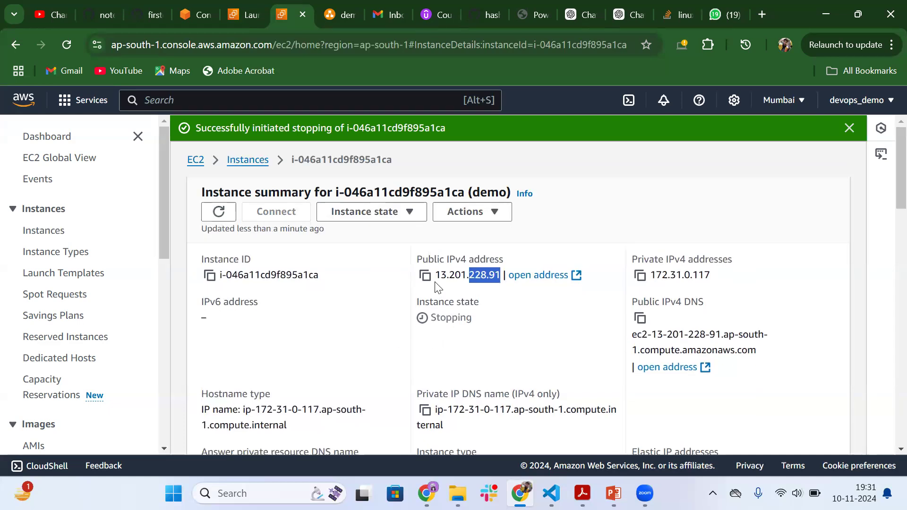
Return to the instances list and check the demo instance's public IPv4 and Elastic IP columns and its state.
left_click(250, 160)
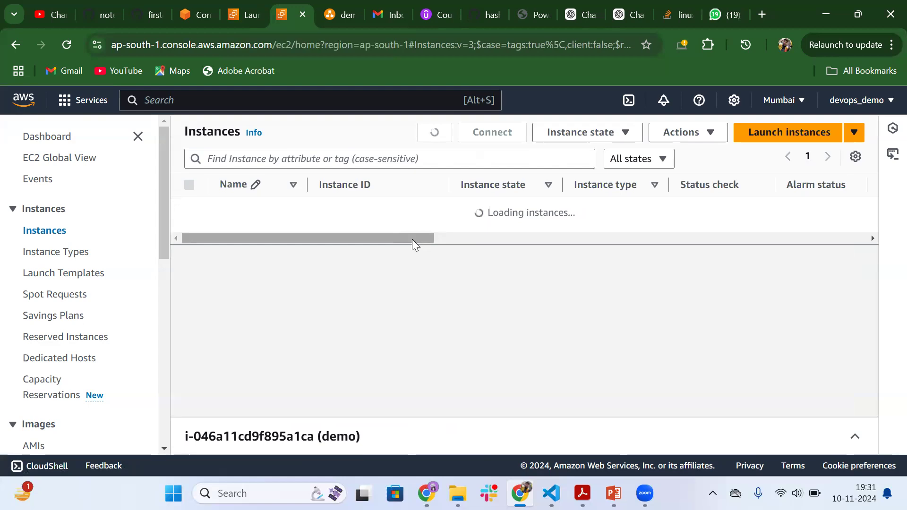
left_click_drag(405, 232, 611, 232)
left_click(666, 232)
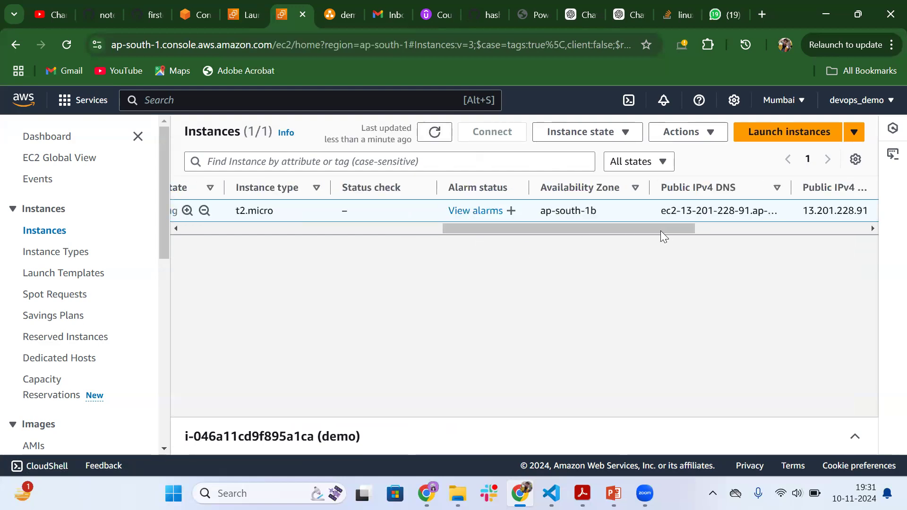
left_click(638, 228)
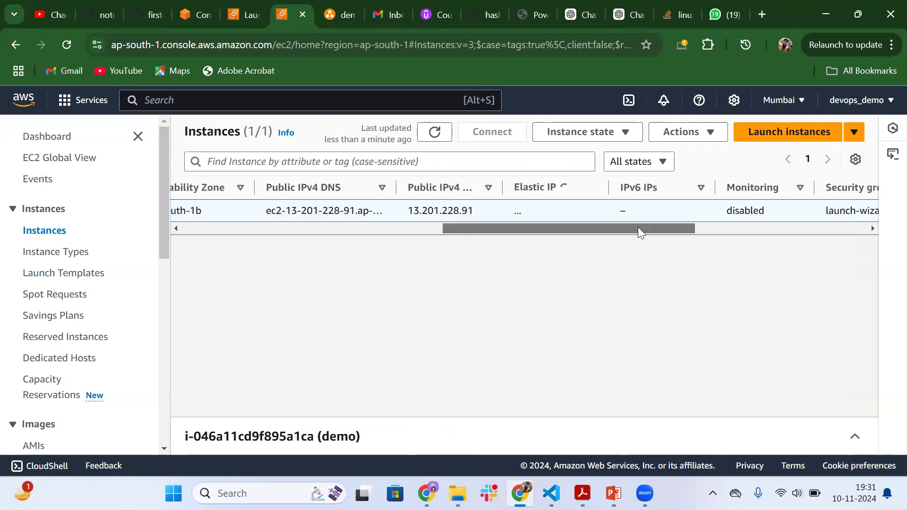
left_click(285, 229)
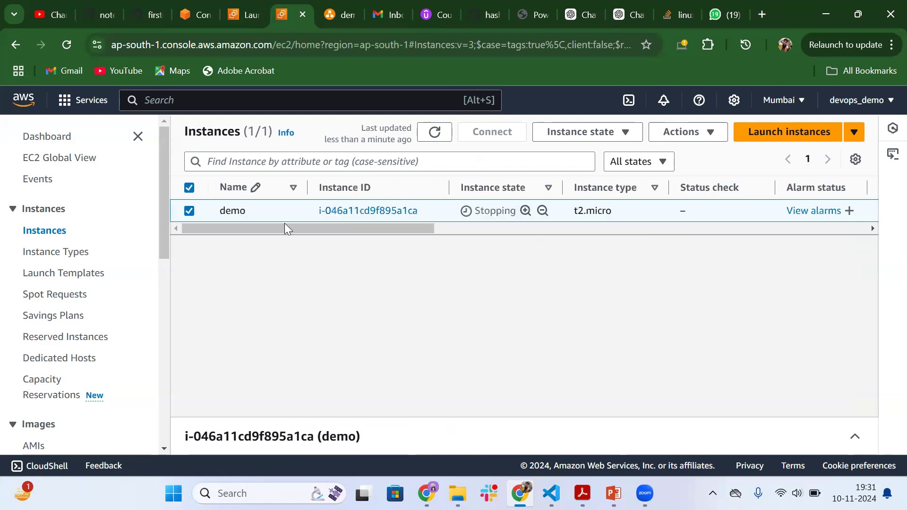
Open the demo instance's summary, start the instance and check its new public IPv4 address.
left_click(350, 211)
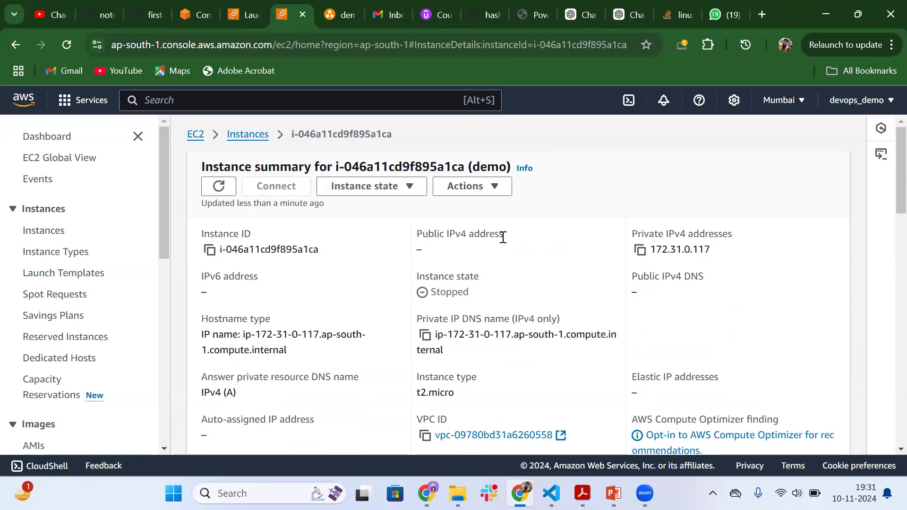
left_click_drag(503, 238, 387, 188)
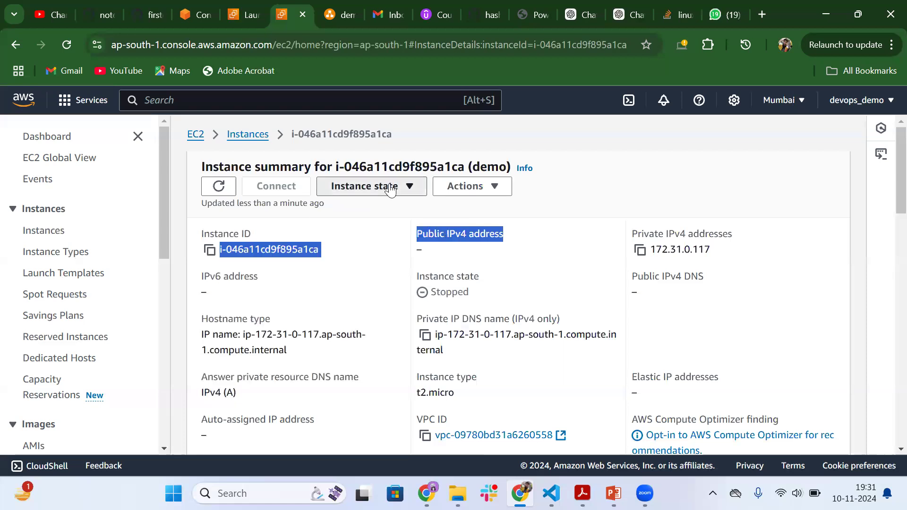
left_click(388, 188)
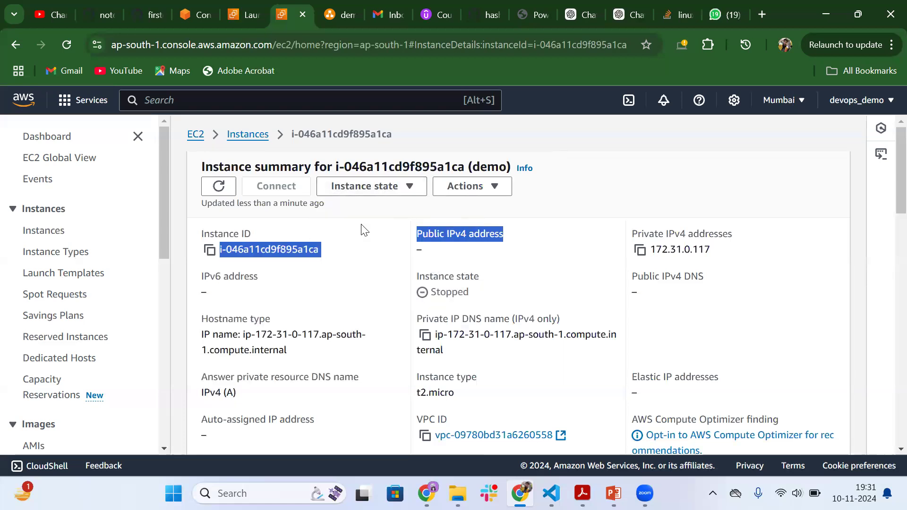
left_click(218, 216)
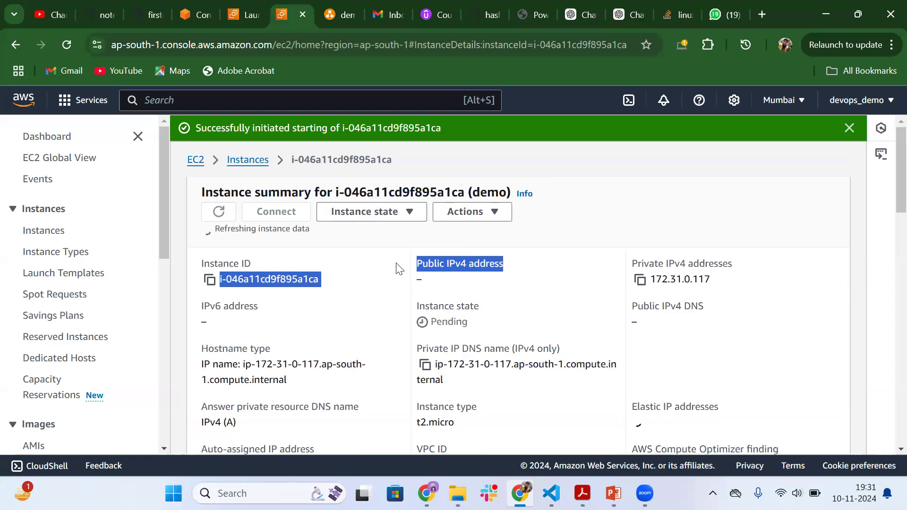
left_click(444, 277)
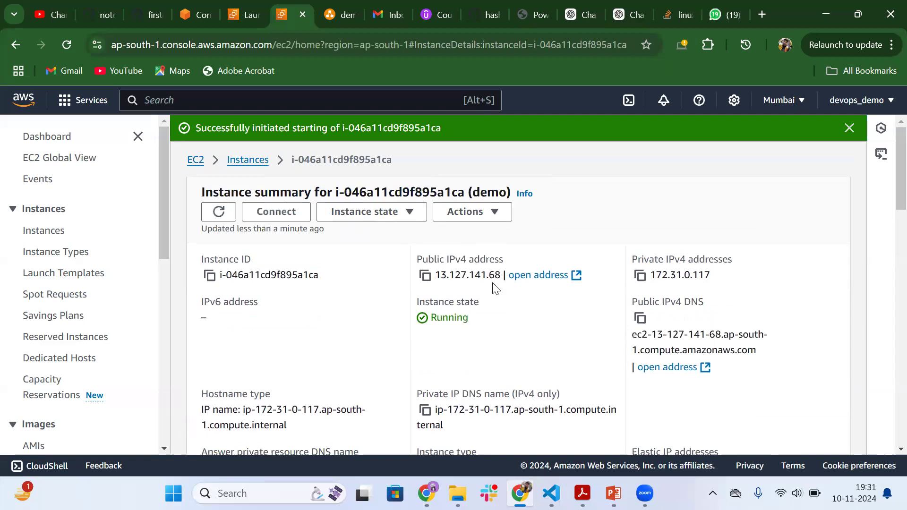
Go to the Elastic IPs page and allocate a new Elastic IP address in the ap-south-1 network border group.
left_click(253, 162)
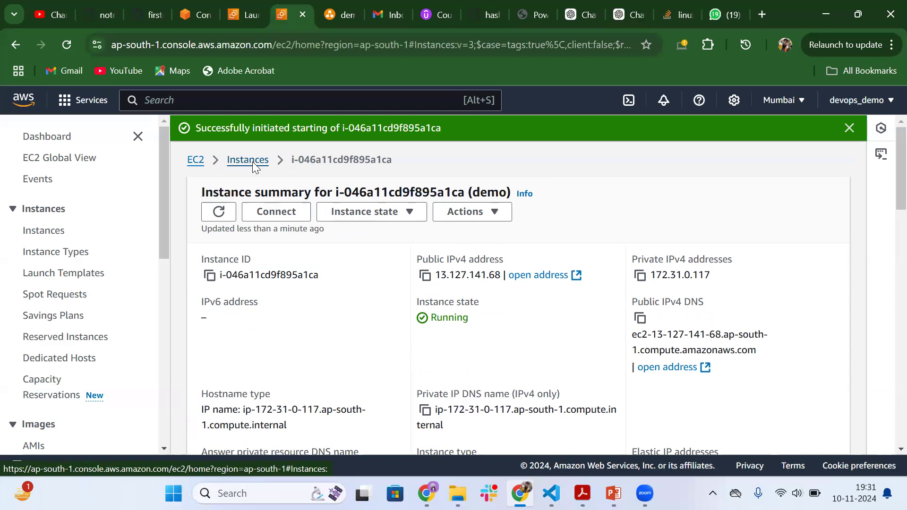
left_click_drag(162, 220, 153, 354)
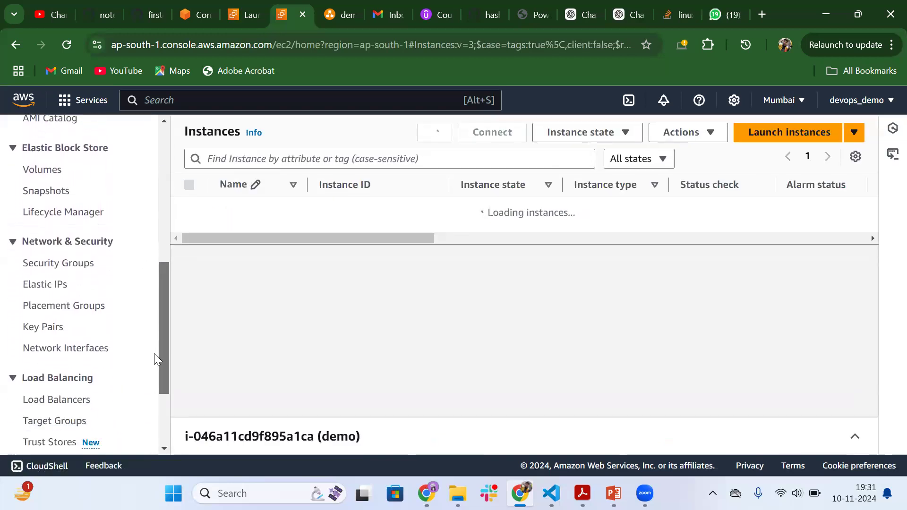
left_click(41, 285)
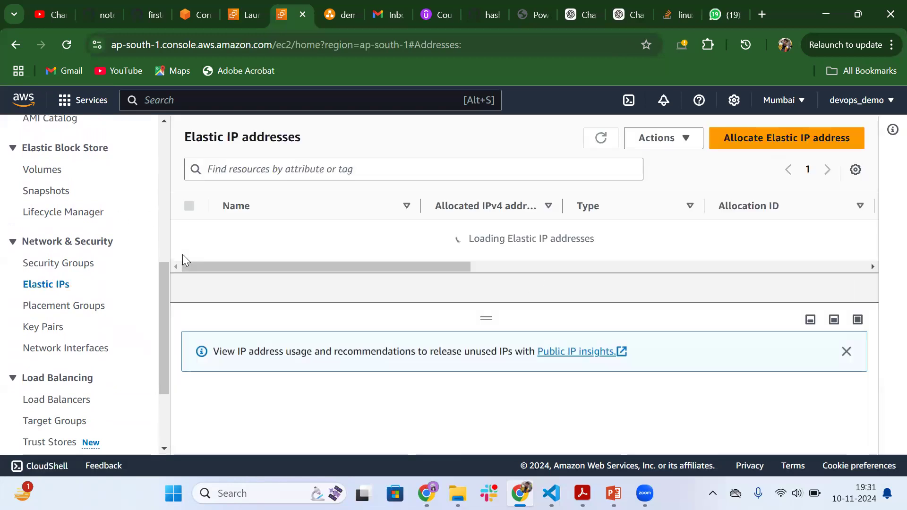
left_click(767, 141)
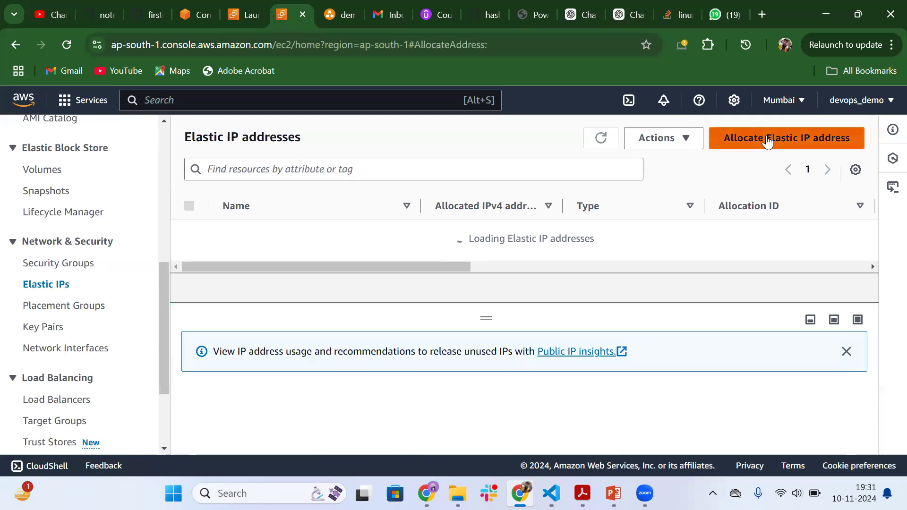
scroll(362, 311, "down", 4)
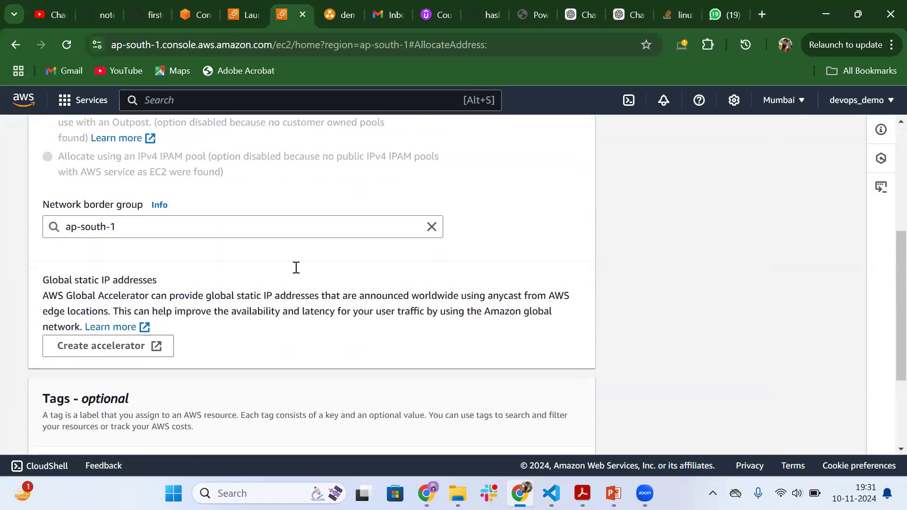
scroll(239, 322, "down", 3)
left_click(560, 430)
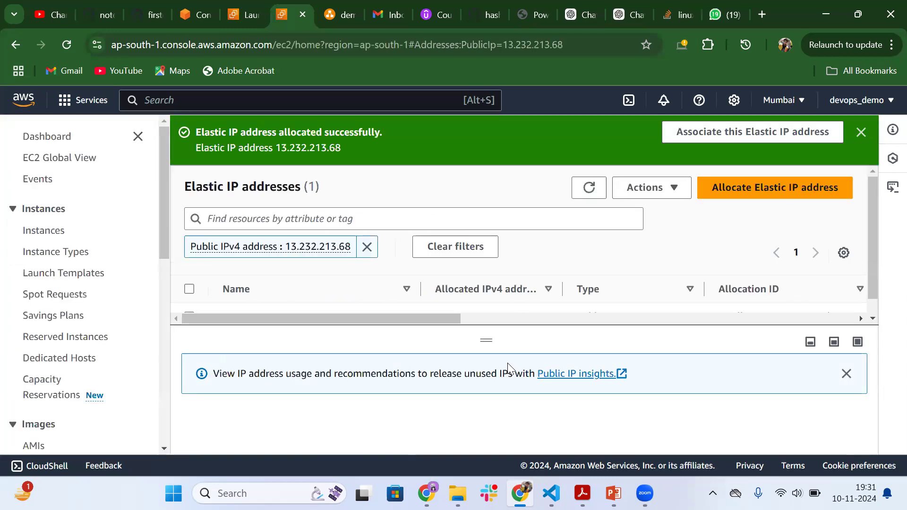
Clear the Elastic IP list filter and associate the newly allocated address with the demo instance and private IP address 172.31.0.117.
left_click(845, 375)
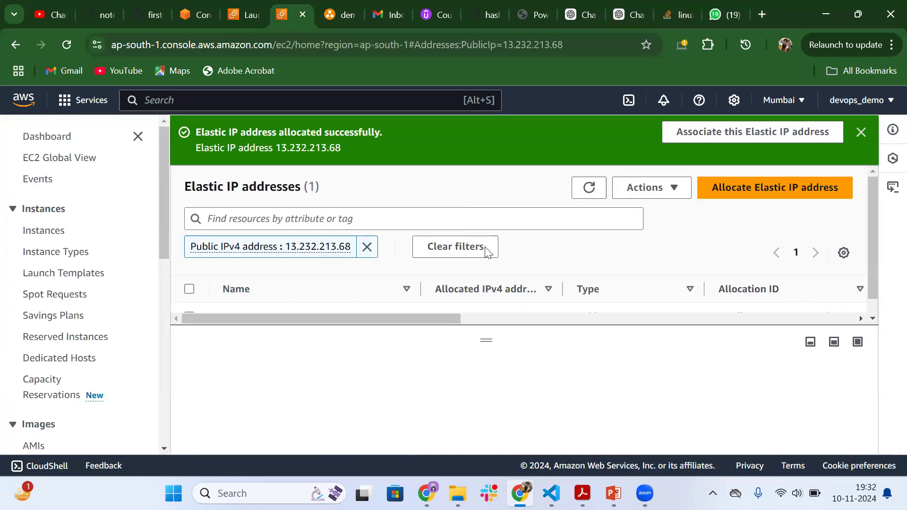
left_click(367, 247)
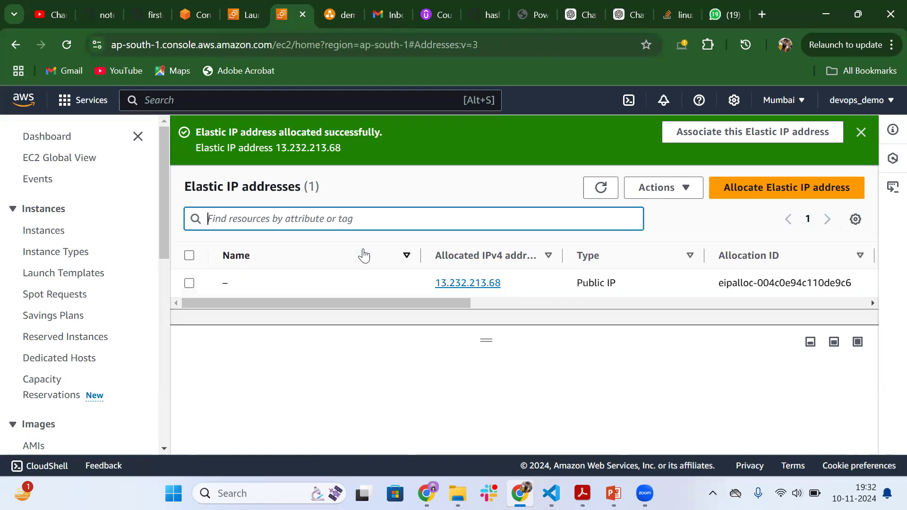
left_click(189, 283)
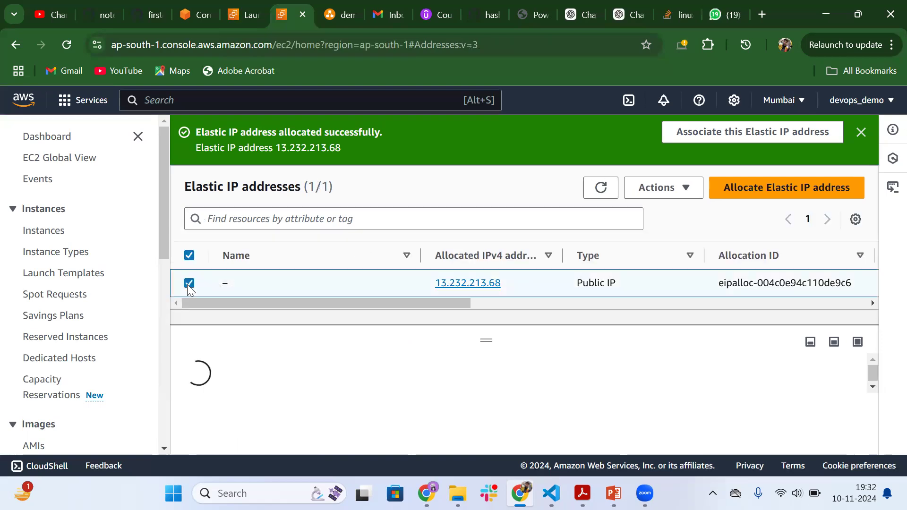
left_click(668, 194)
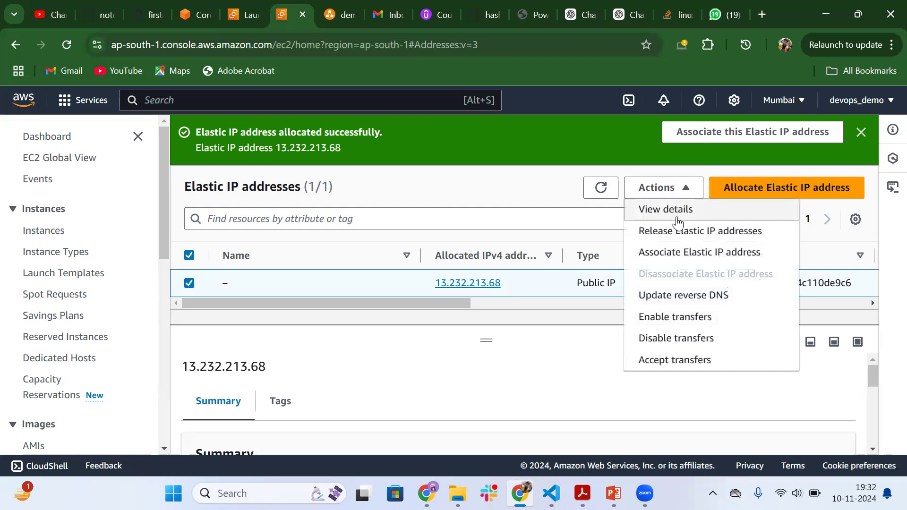
left_click(689, 253)
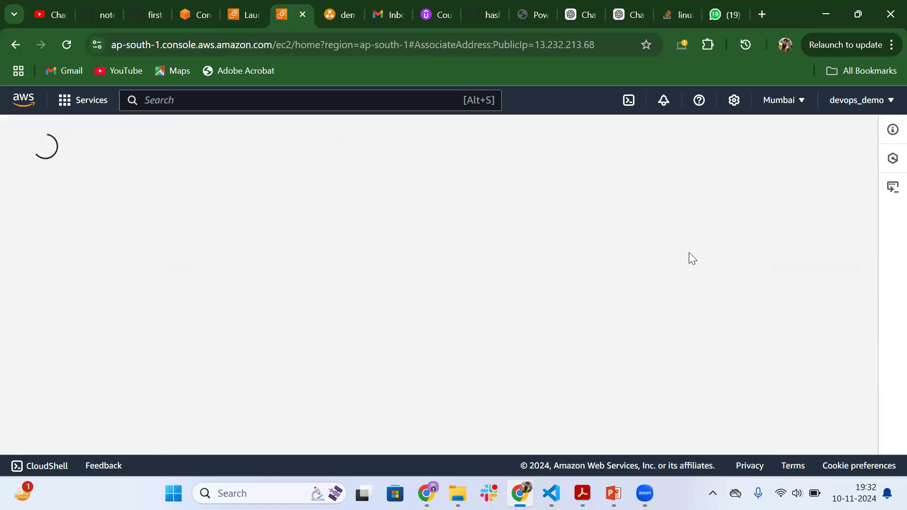
scroll(302, 241, "down", 5)
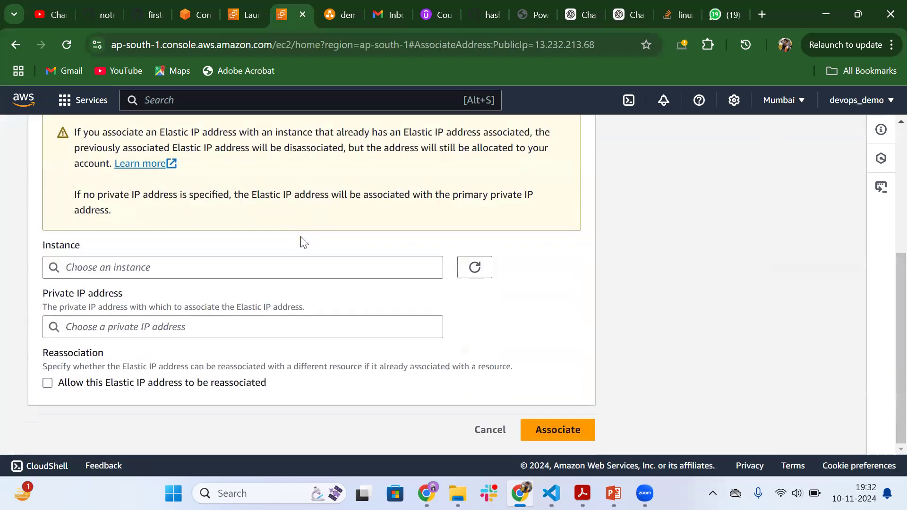
left_click(164, 266)
left_click(202, 292)
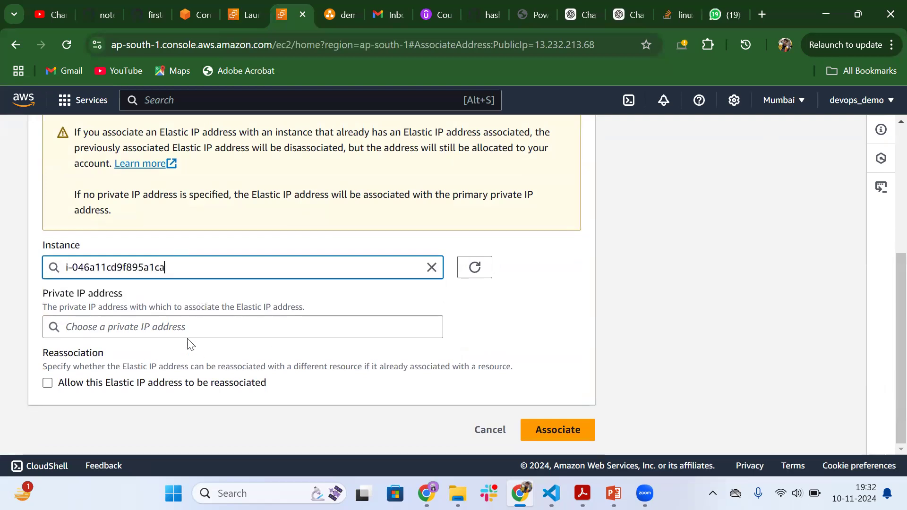
left_click(163, 326)
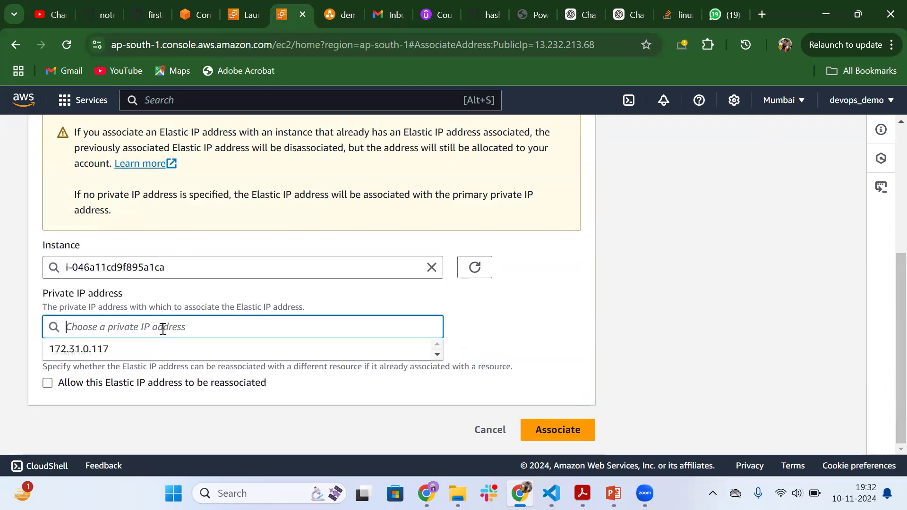
left_click(119, 349)
left_click(567, 435)
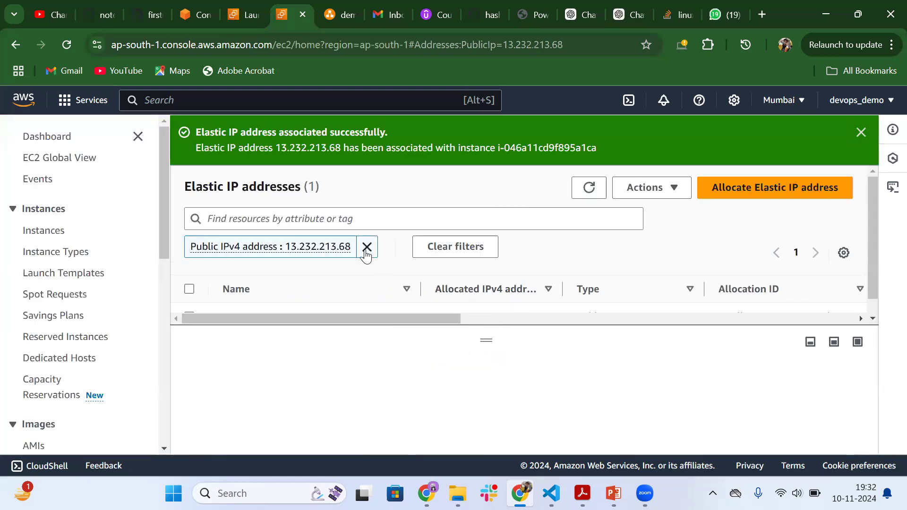
Clear the address filter, reopen the demo instance's summary and refresh it to check the public IPv4 address.
left_click(366, 247)
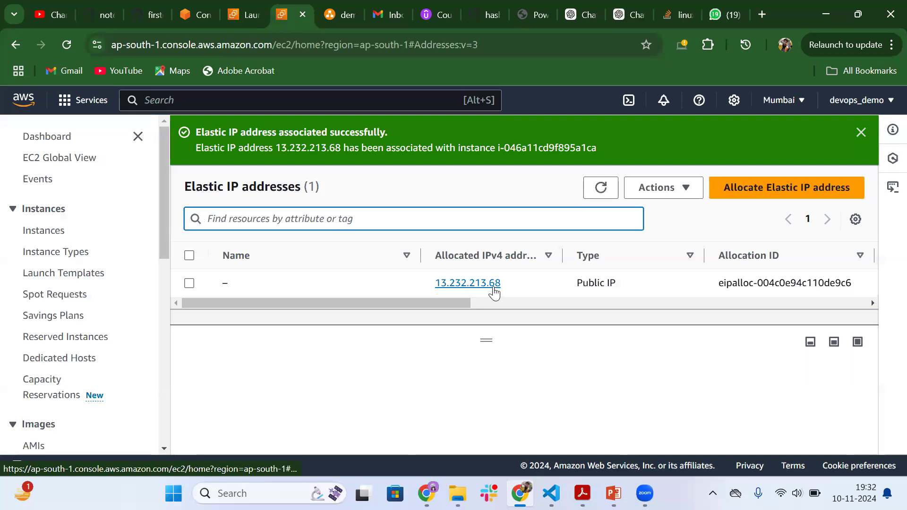
left_click(47, 233)
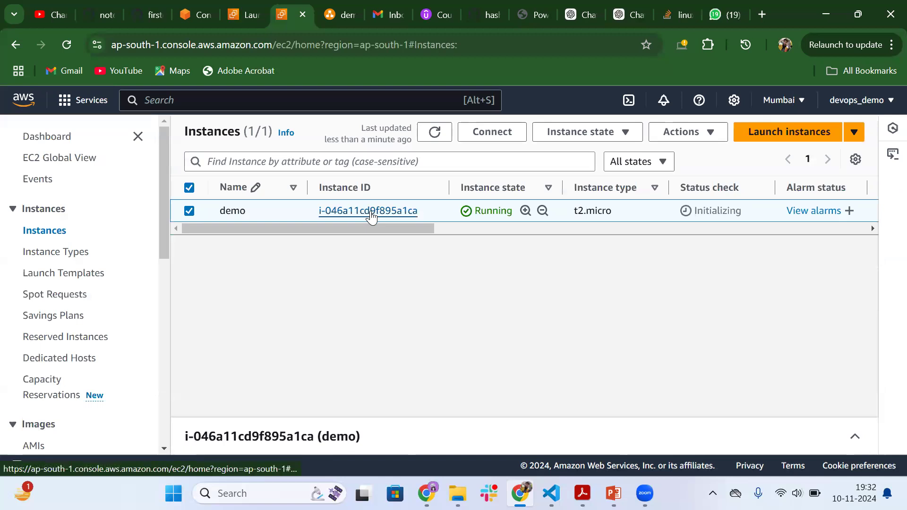
left_click(370, 210)
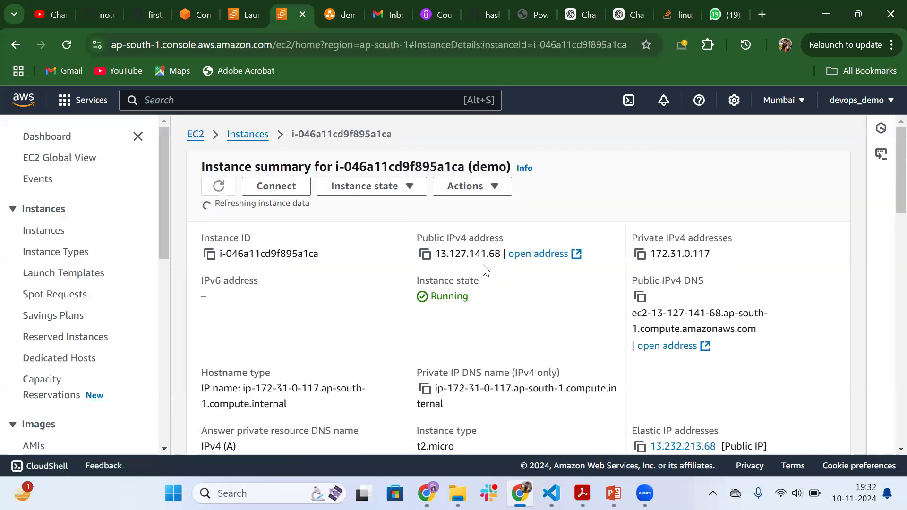
left_click(218, 186)
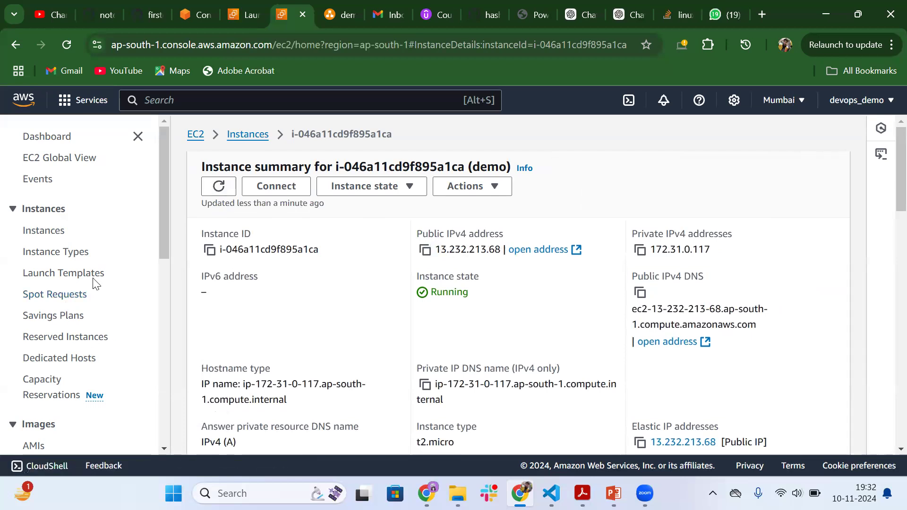
Open the Elastic IPs page in a separate browser tab, compare its allocated address with the demo instance's public IPv4, and return to the summary.
scroll(94, 284, "down", 2)
scroll(93, 283, "down", 5)
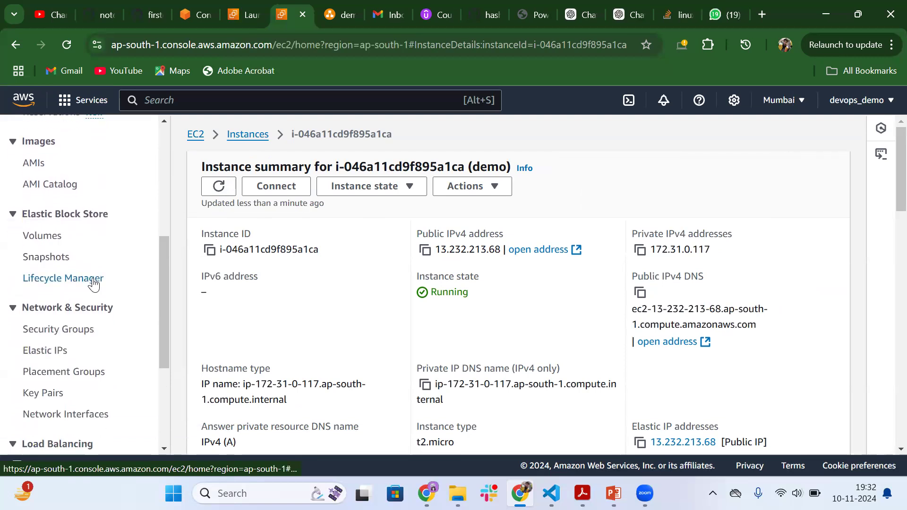
left_click(48, 293, "ctrl")
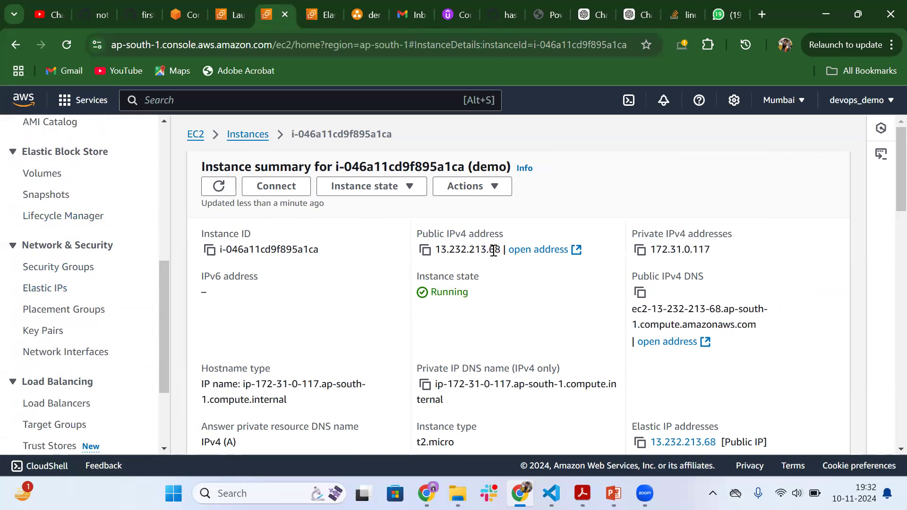
left_click(319, 13)
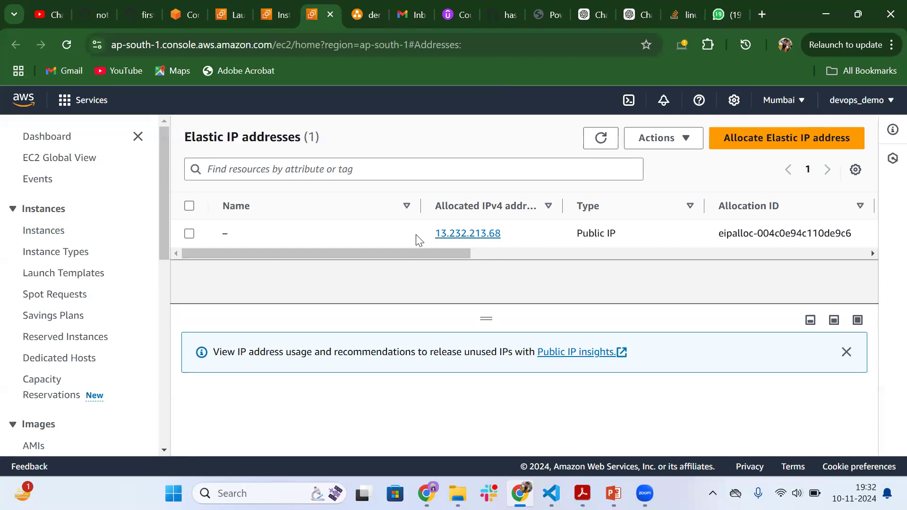
left_click_drag(419, 240, 501, 234)
left_click(270, 4)
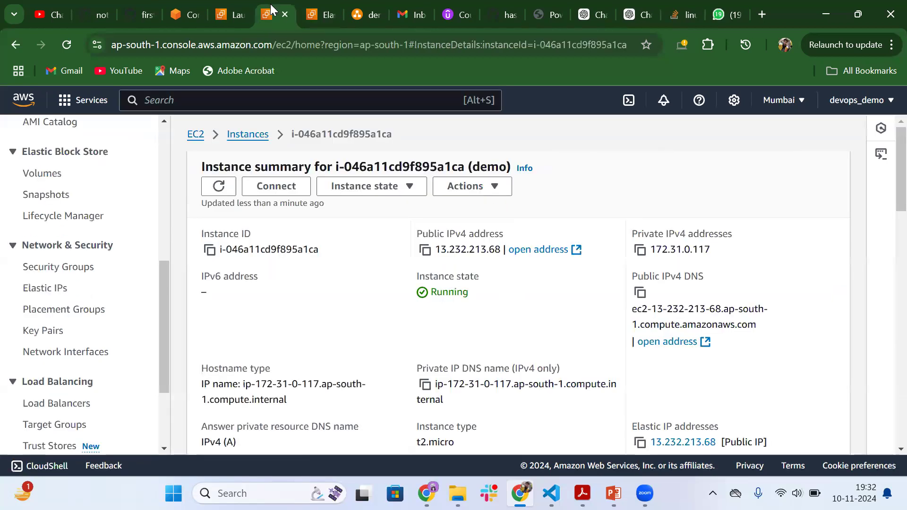
Stop the demo instance from its summary page with the Elastic IP associated and confirm the stop.
left_click(361, 188)
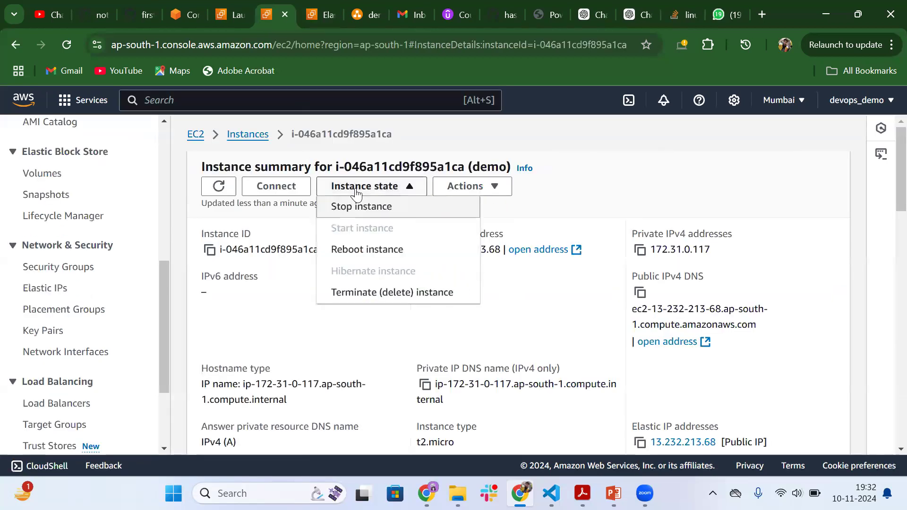
left_click(381, 214)
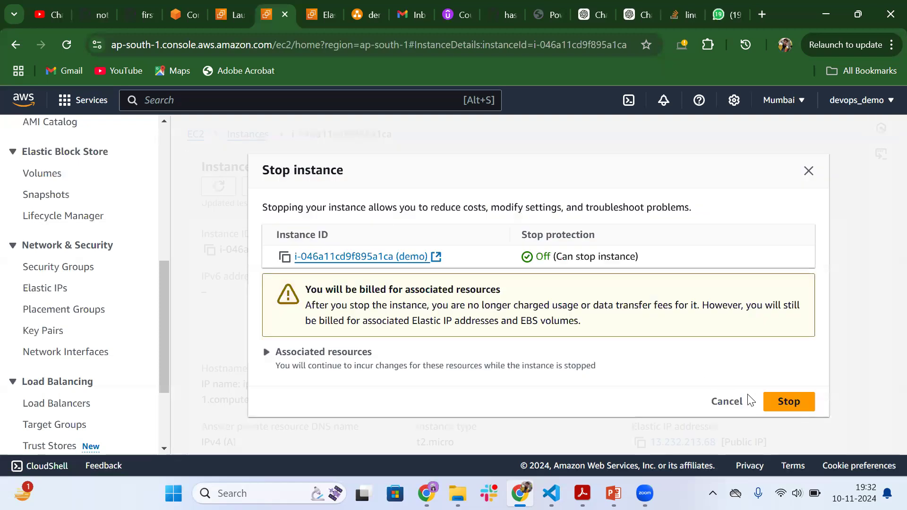
left_click(775, 404)
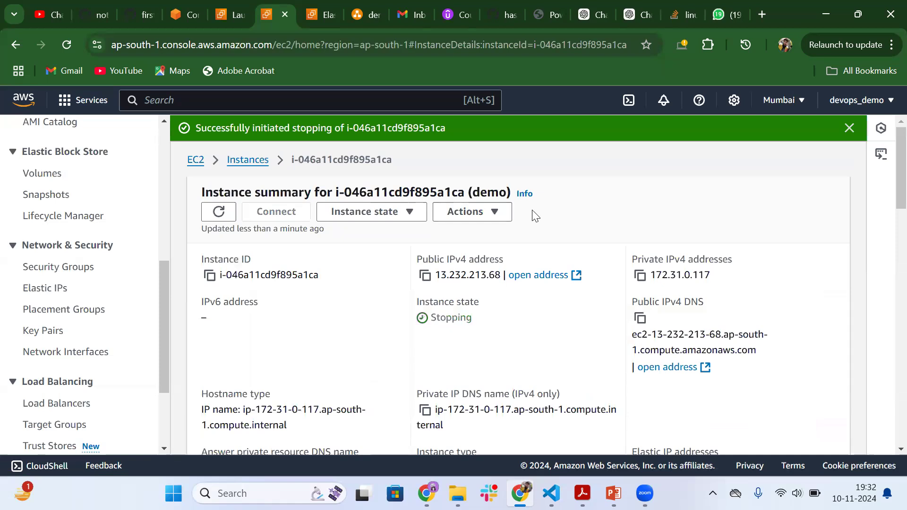
Refresh the stopping demo instance's summary, check its public IPv4 address against the Elastic IP list, and dismiss the Public IP insights notice.
left_click_drag(503, 277, 437, 276)
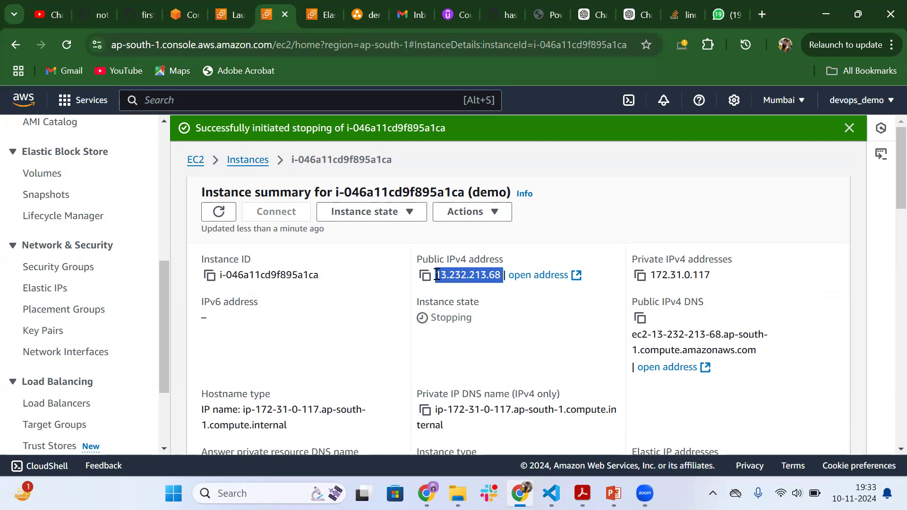
left_click(219, 212)
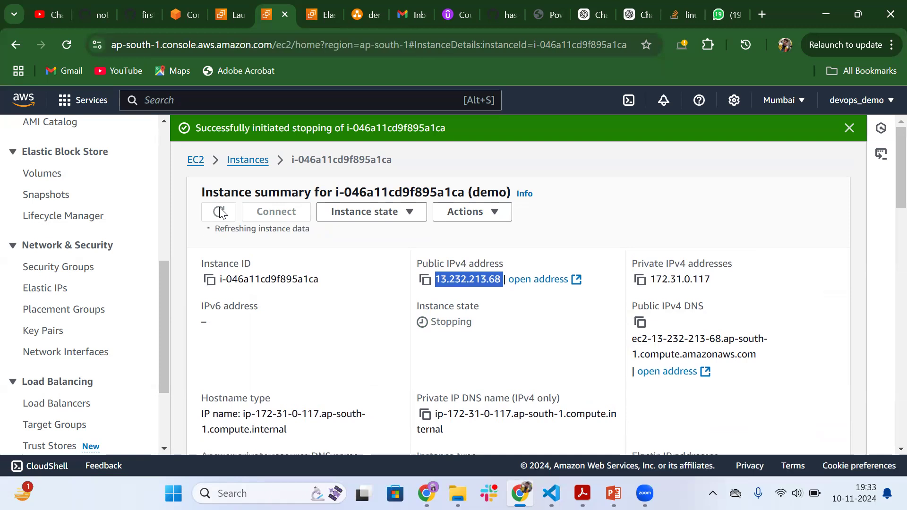
left_click(220, 212)
left_click(321, 15)
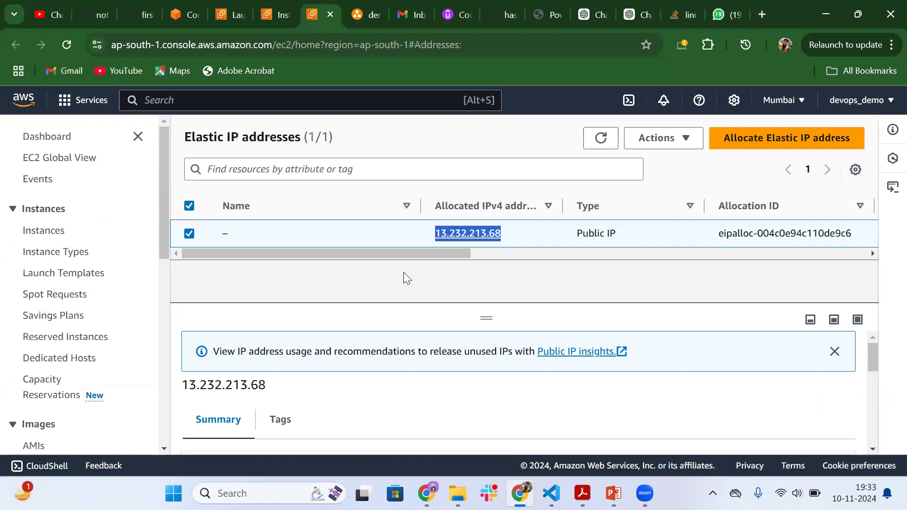
left_click(835, 351)
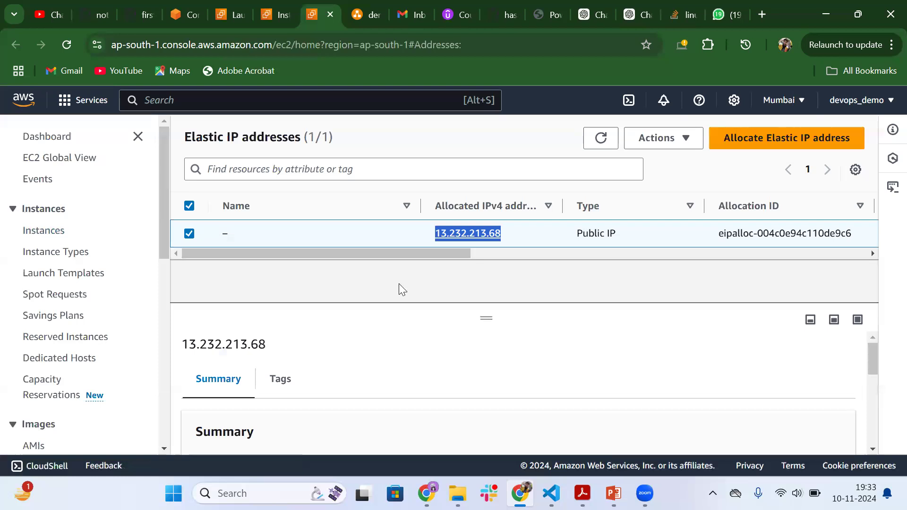
left_click_drag(440, 253, 368, 257)
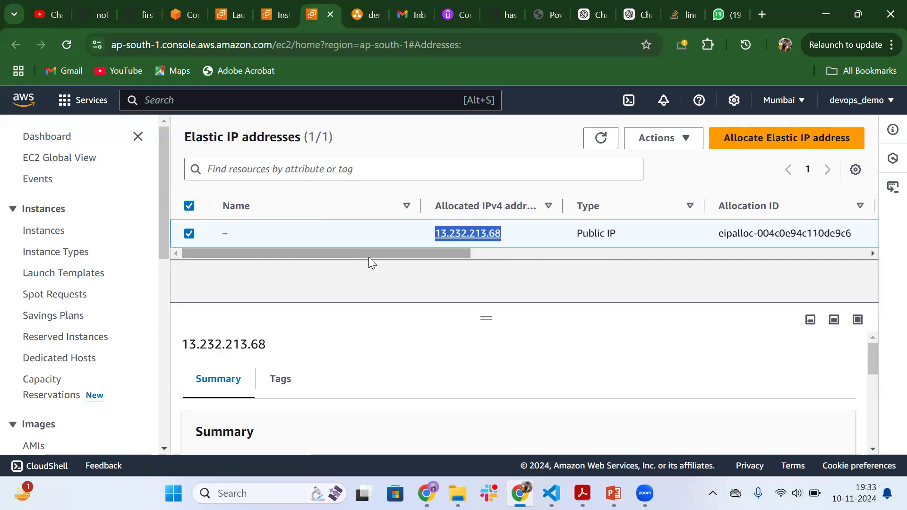
left_click_drag(185, 137, 300, 143)
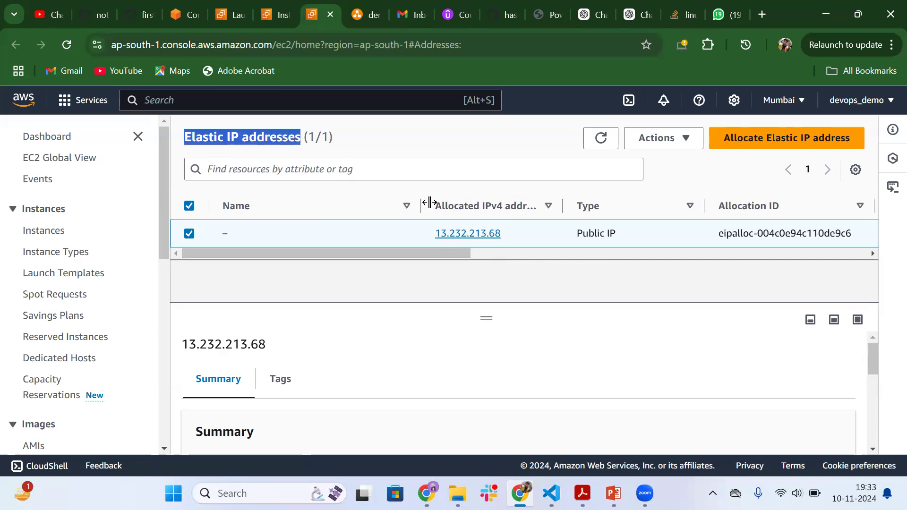
left_click(477, 141)
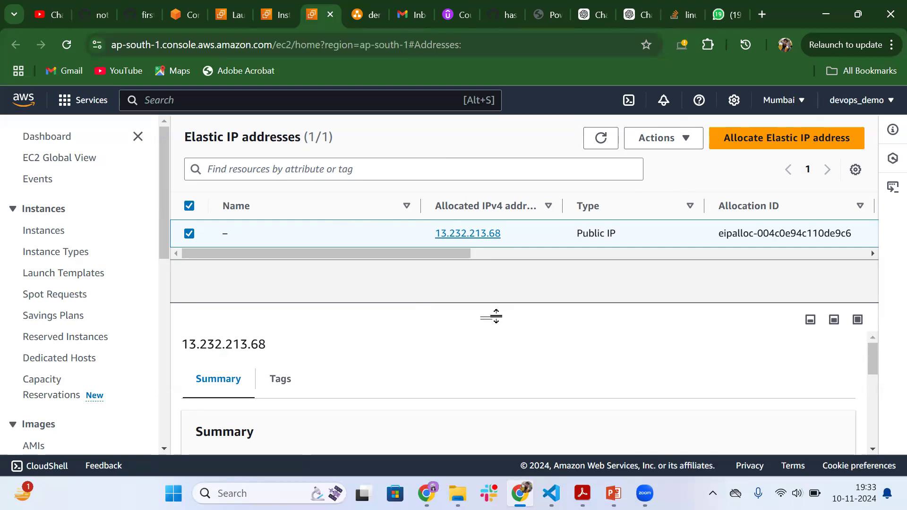
left_click_drag(486, 324, 494, 312)
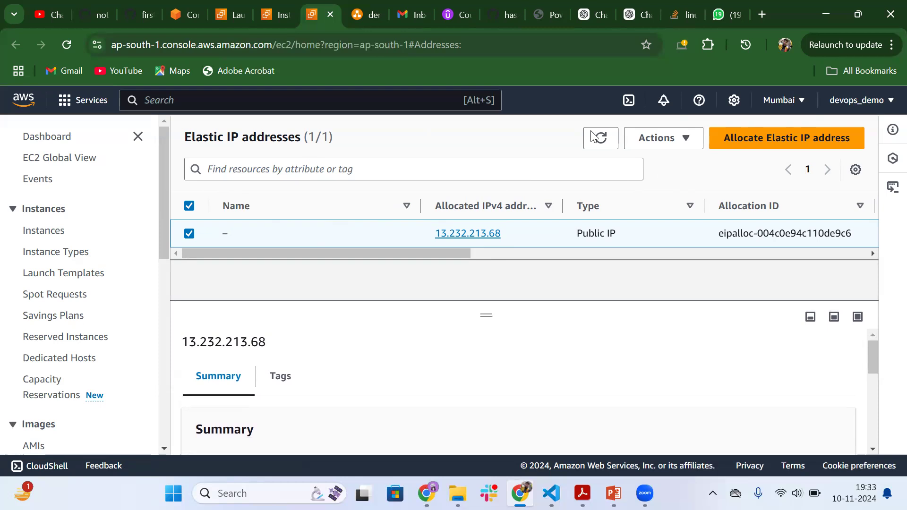
Refresh the stopping demo instance's summary to check its state, and compare its public IPv4 address with the Elastic IP list.
left_click(276, 11)
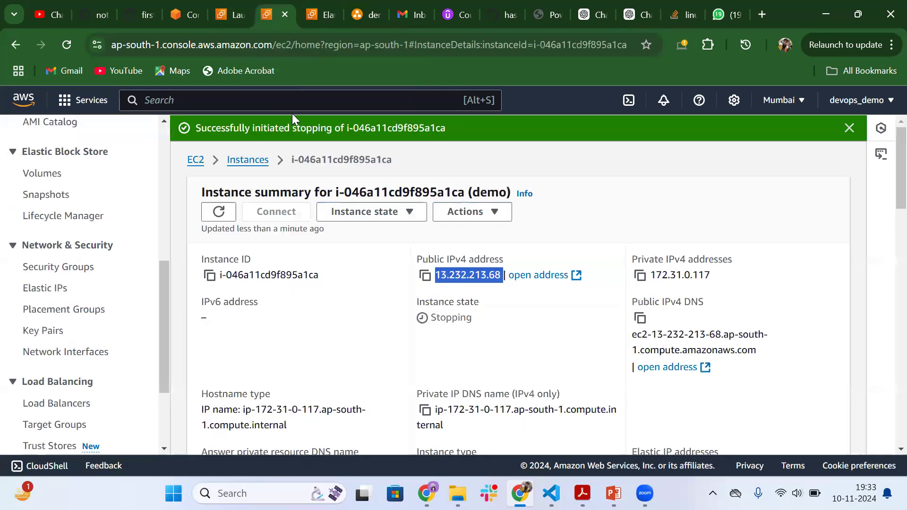
left_click(217, 213)
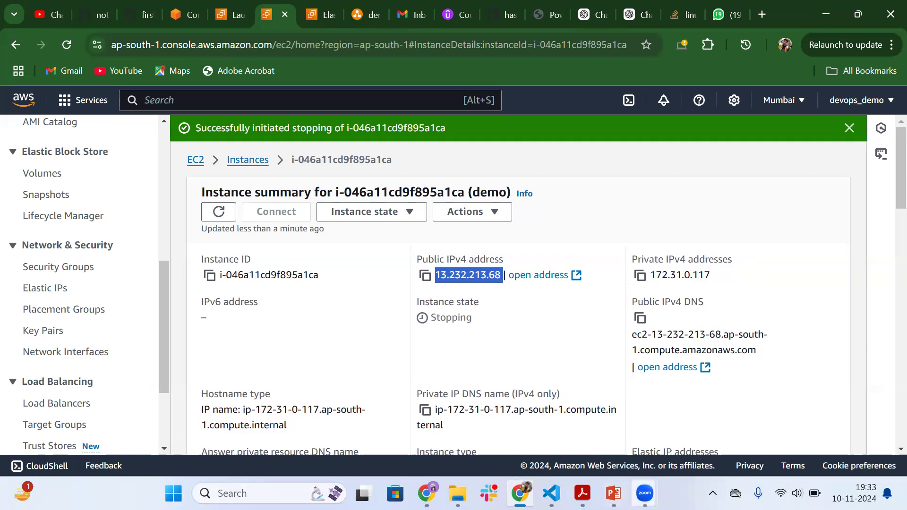
left_click(738, 417)
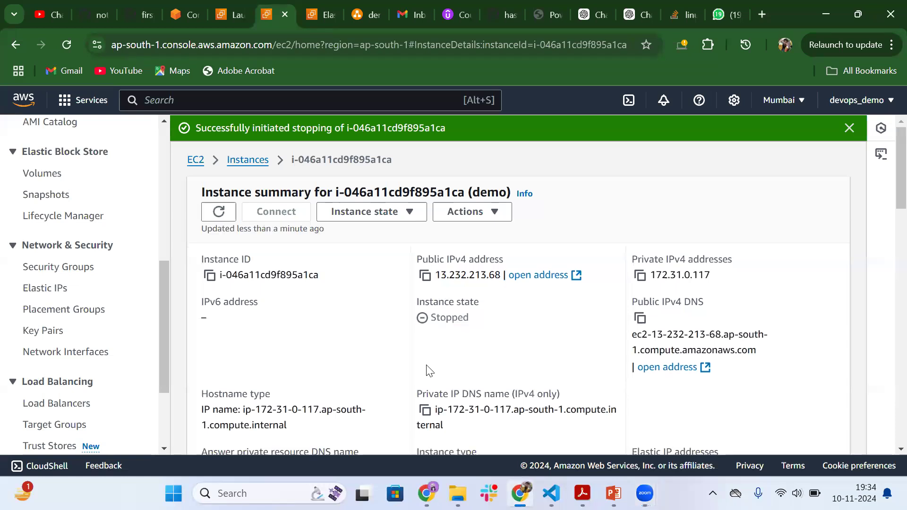
left_click(218, 212)
left_click_drag(501, 275, 437, 286)
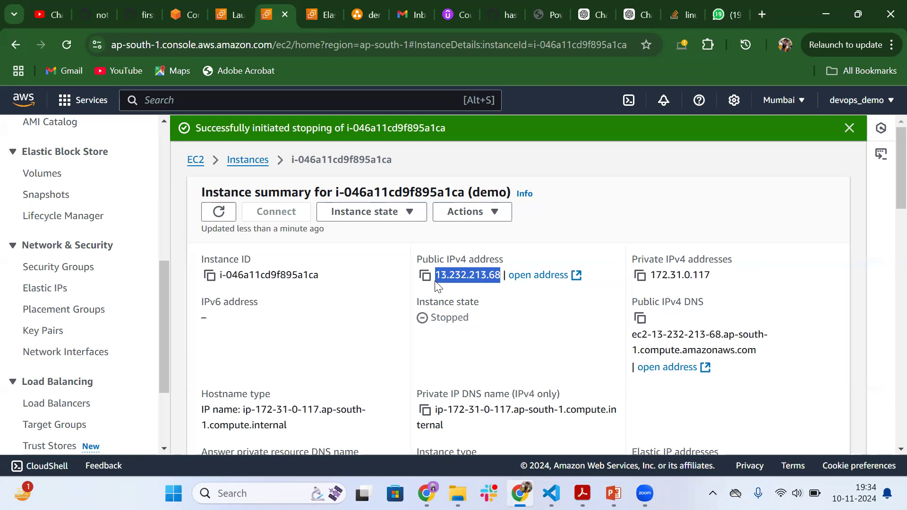
left_click(312, 15)
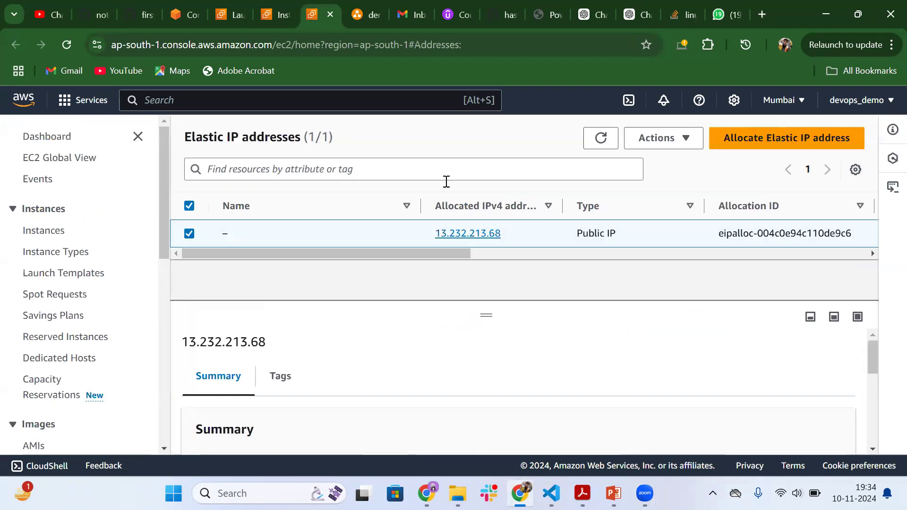
Return to the demo instance's summary and start the stopped instance.
left_click(269, 13)
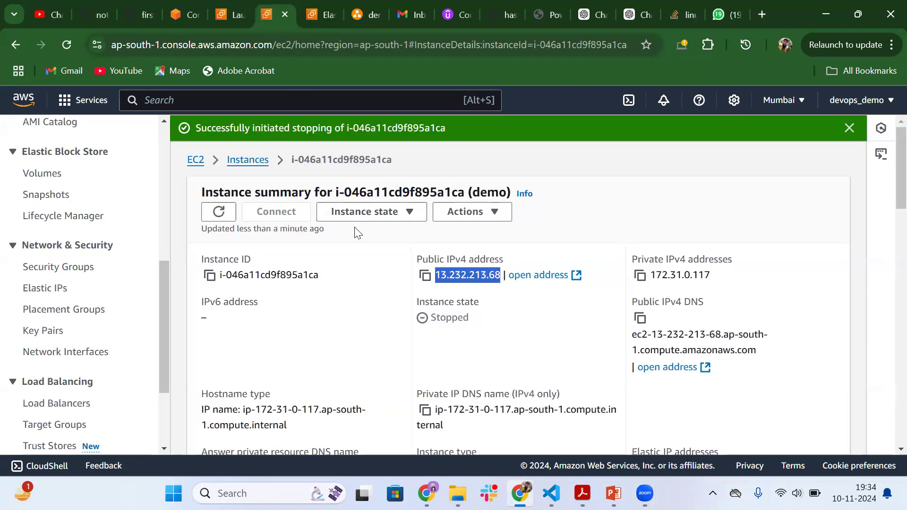
left_click(374, 211)
left_click(376, 258)
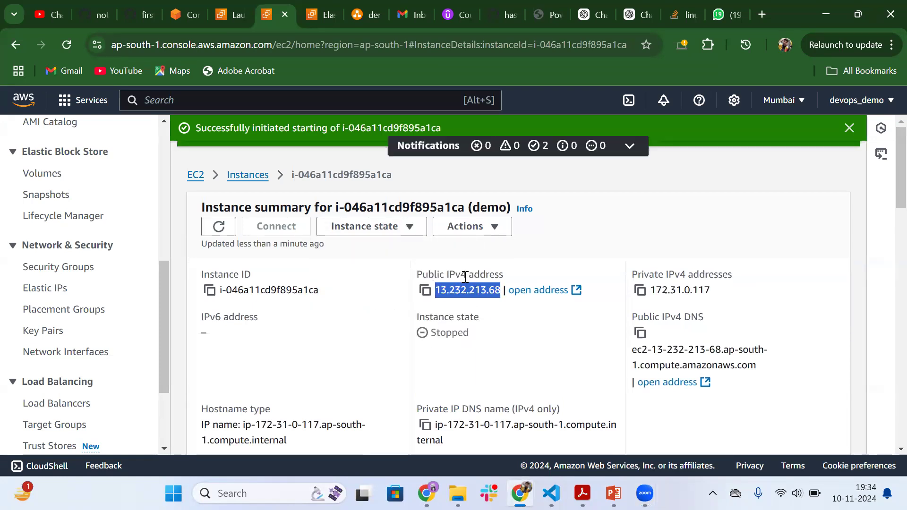
Refresh the starting demo instance's summary repeatedly to check its instance state and public IPv4 address.
left_click(219, 226)
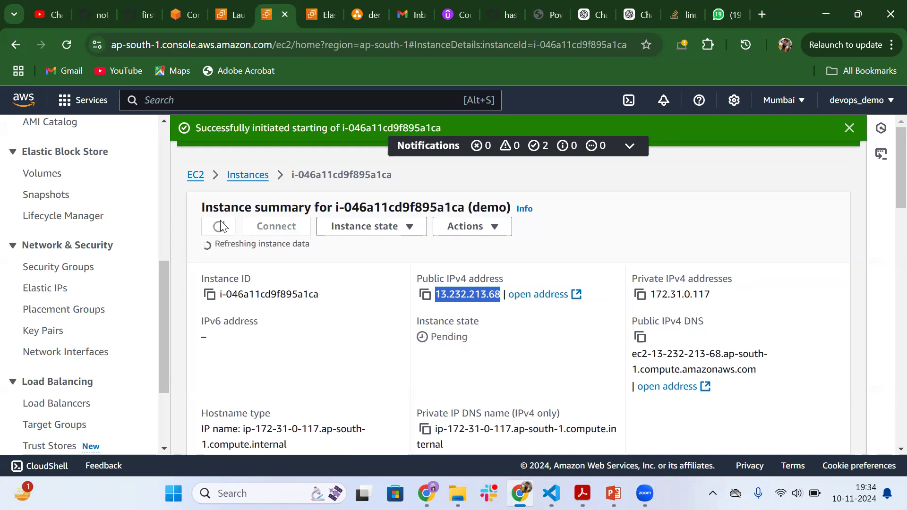
double_click(433, 331)
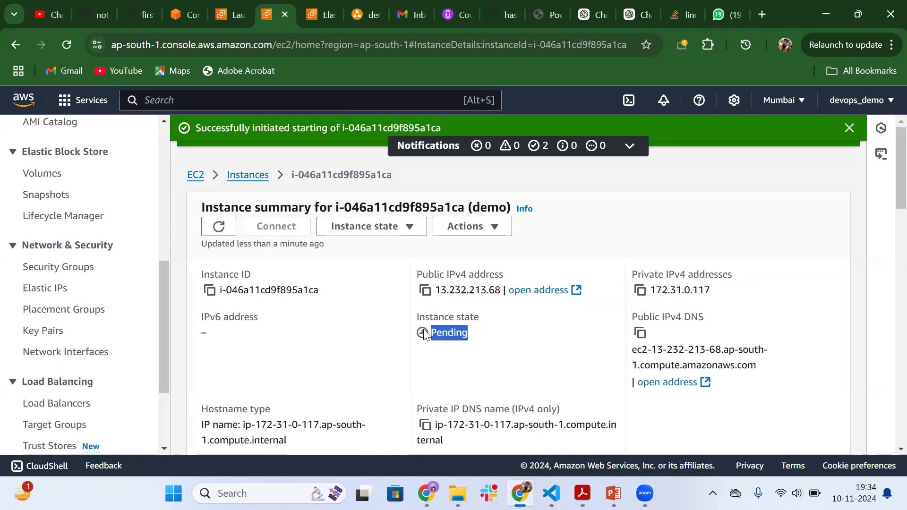
left_click(216, 229)
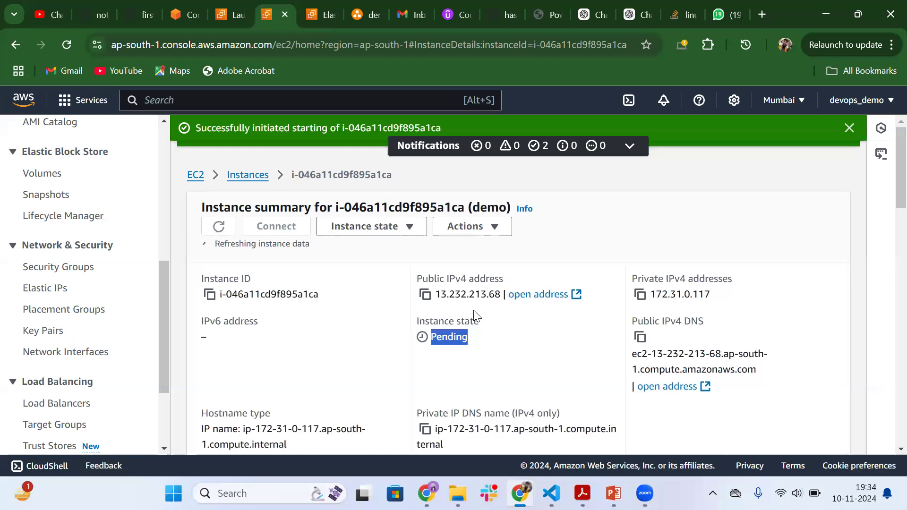
left_click_drag(435, 294, 500, 290)
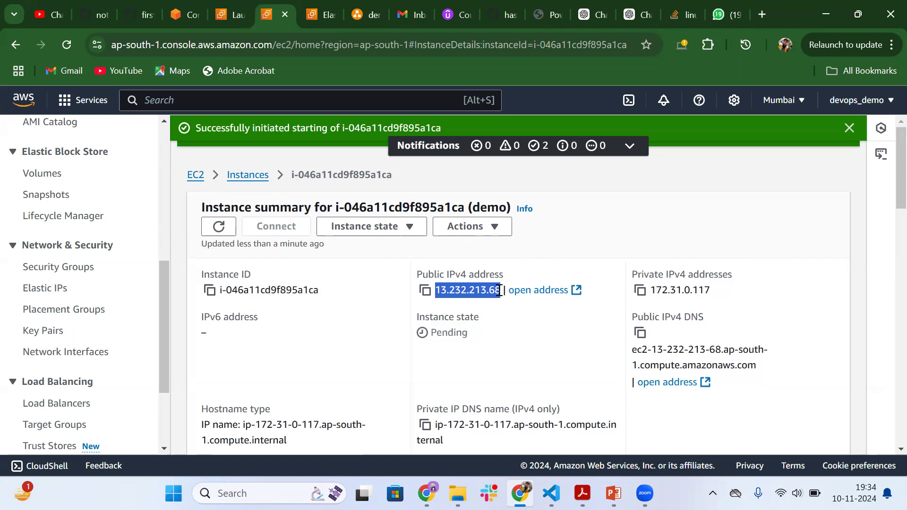
left_click(218, 227)
left_click(219, 228)
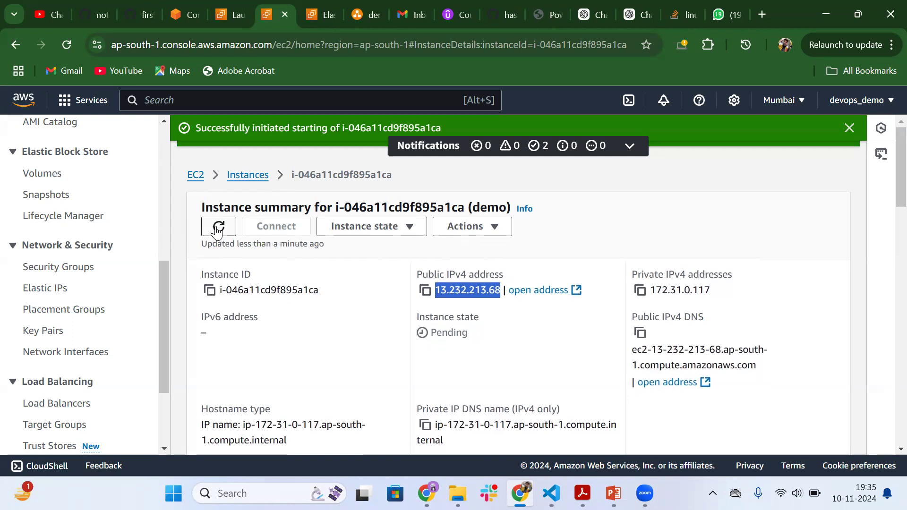
left_click(217, 229)
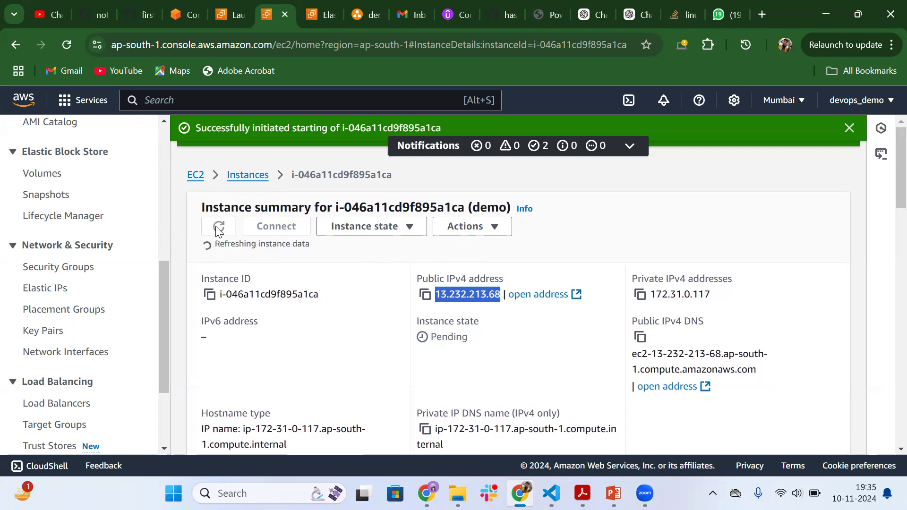
Open the Instances list and check the demo instance's state, public IPv4 address and Elastic IP columns.
left_click(248, 175)
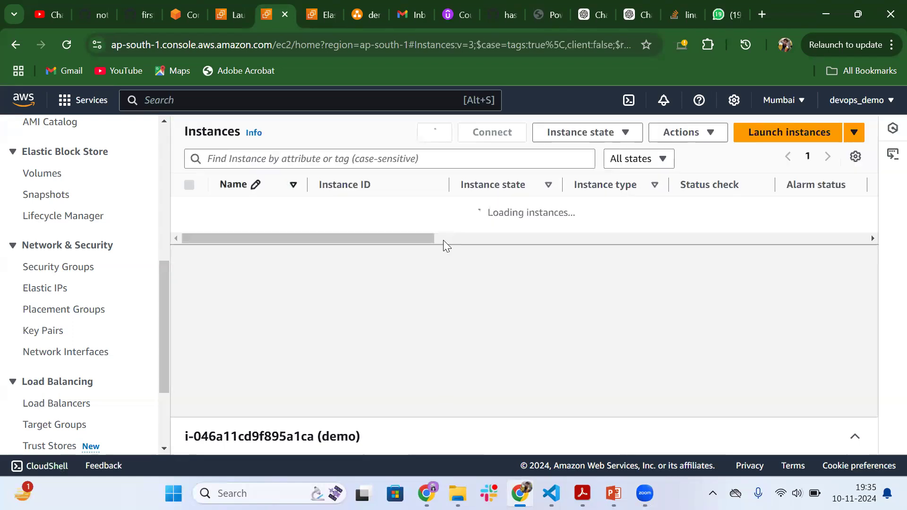
left_click_drag(406, 236, 509, 236)
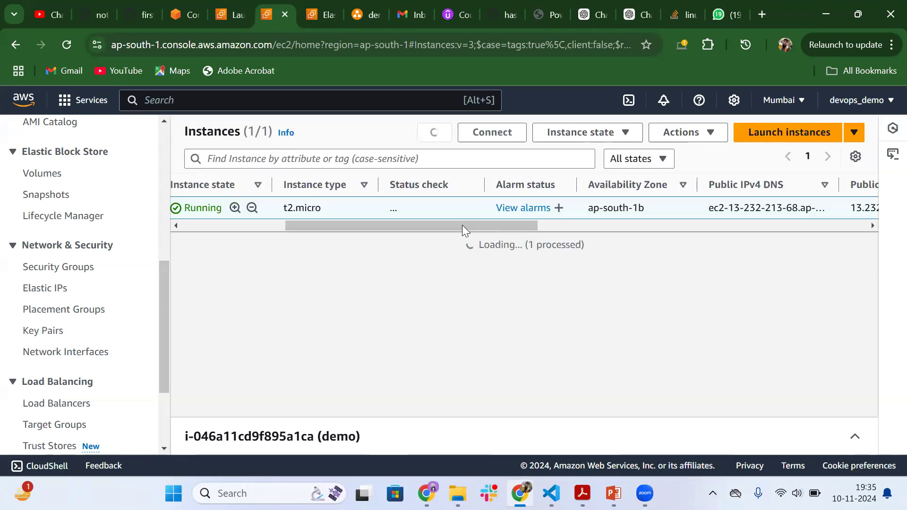
left_click_drag(308, 229, 238, 229)
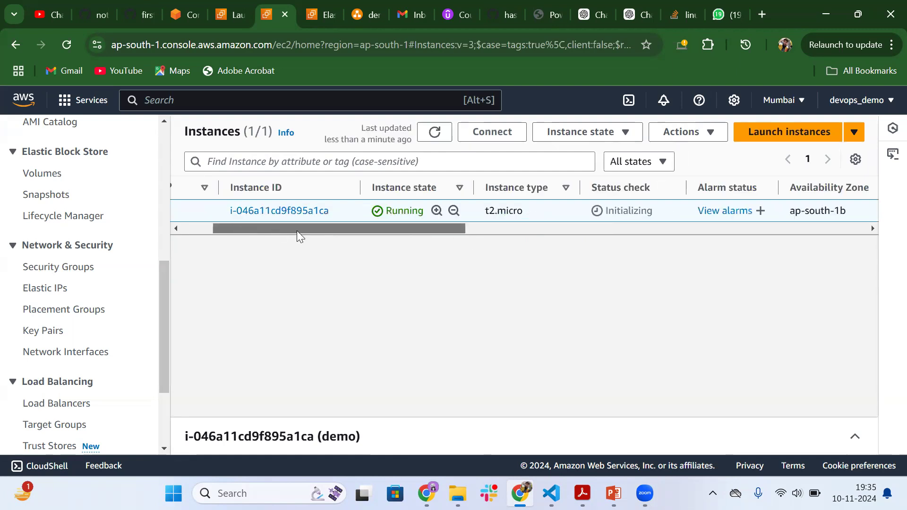
left_click_drag(450, 230, 559, 228)
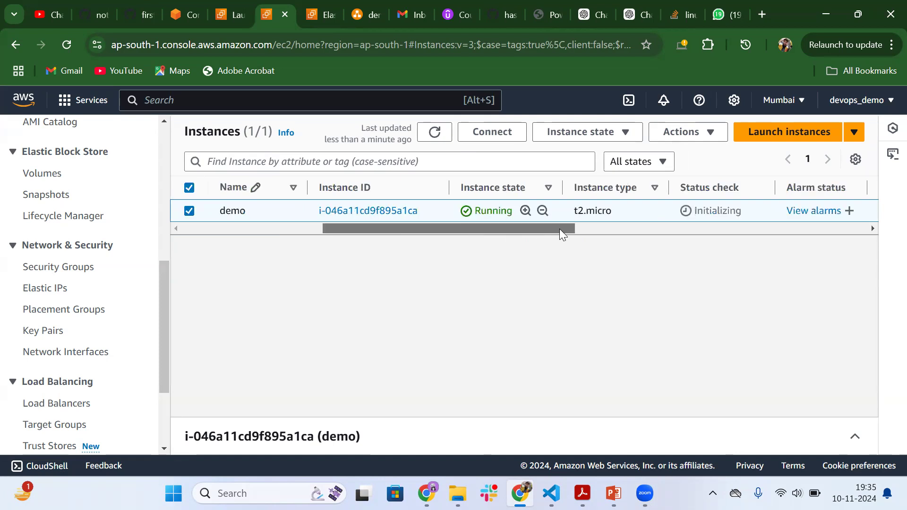
left_click(607, 230)
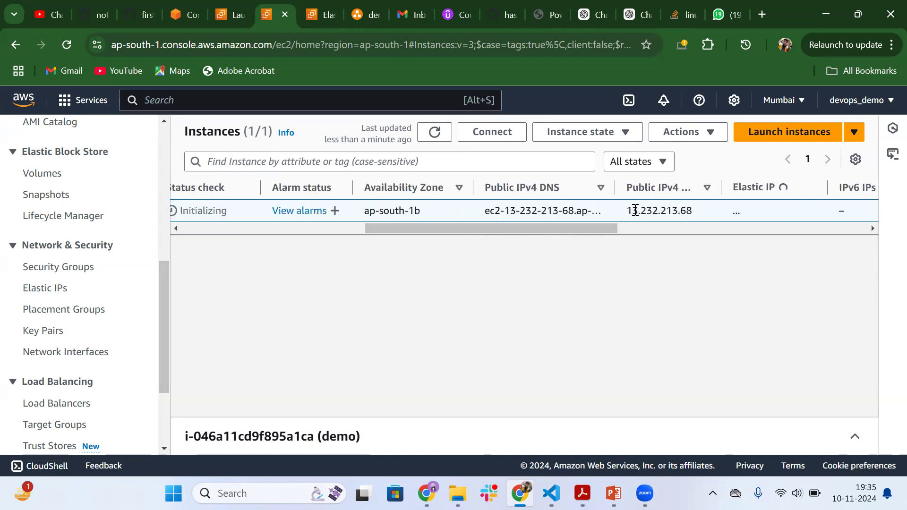
left_click_drag(691, 211, 619, 211)
left_click(606, 316)
mouse_move(645, 493)
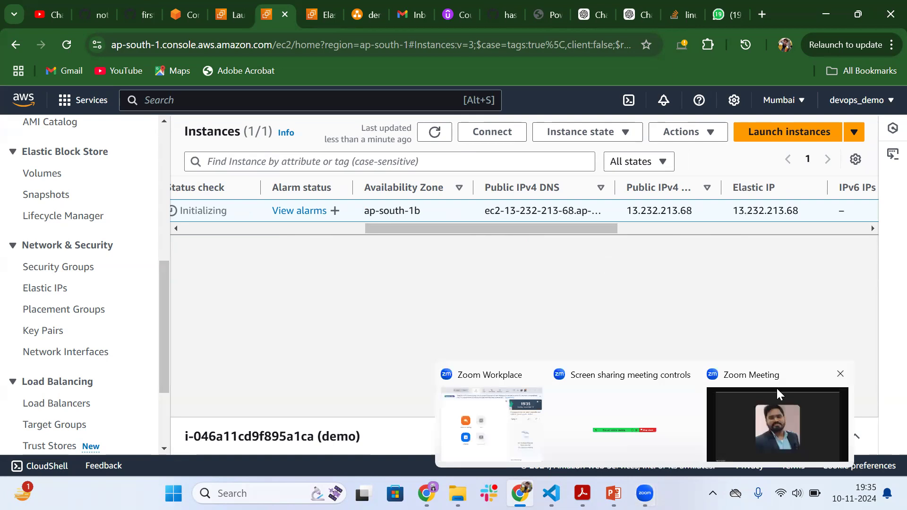